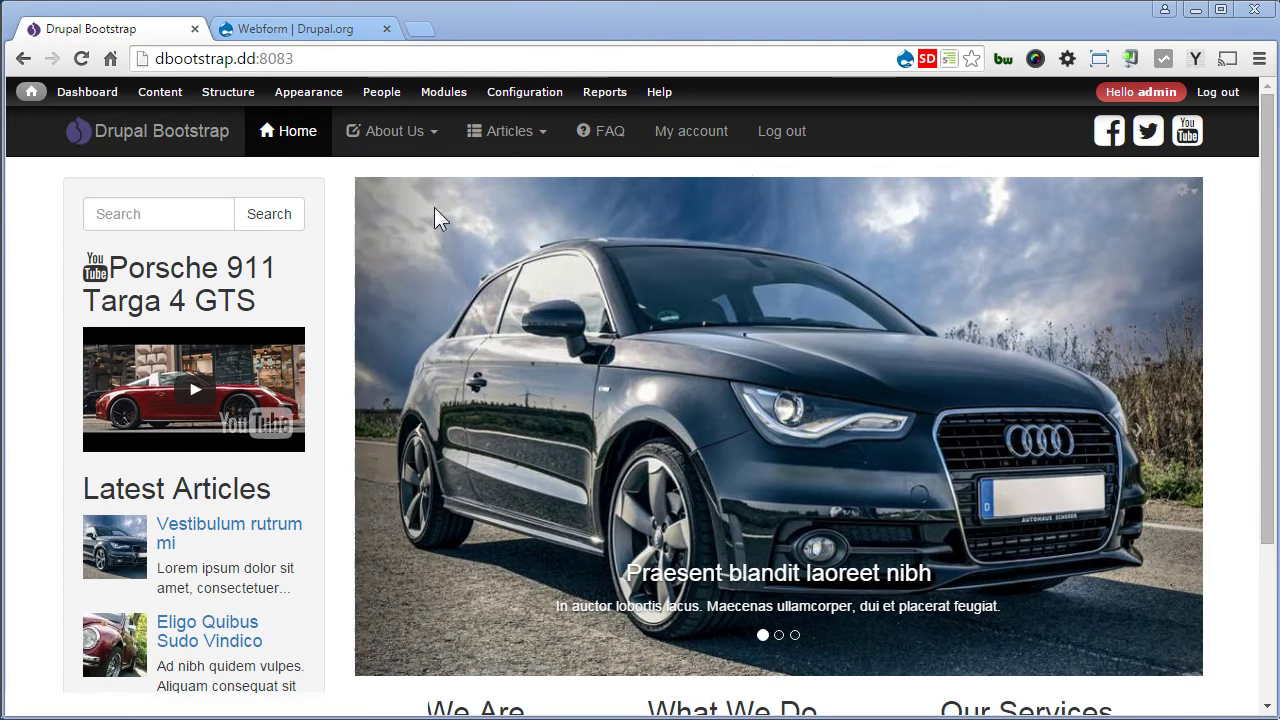
- Open the Blocks administration page in a new browser tab and return to the site's home page tab
{"action": "mouse_move", "coordinate": [219, 96]}
{"action": "right_click", "coordinate": [217, 118]}
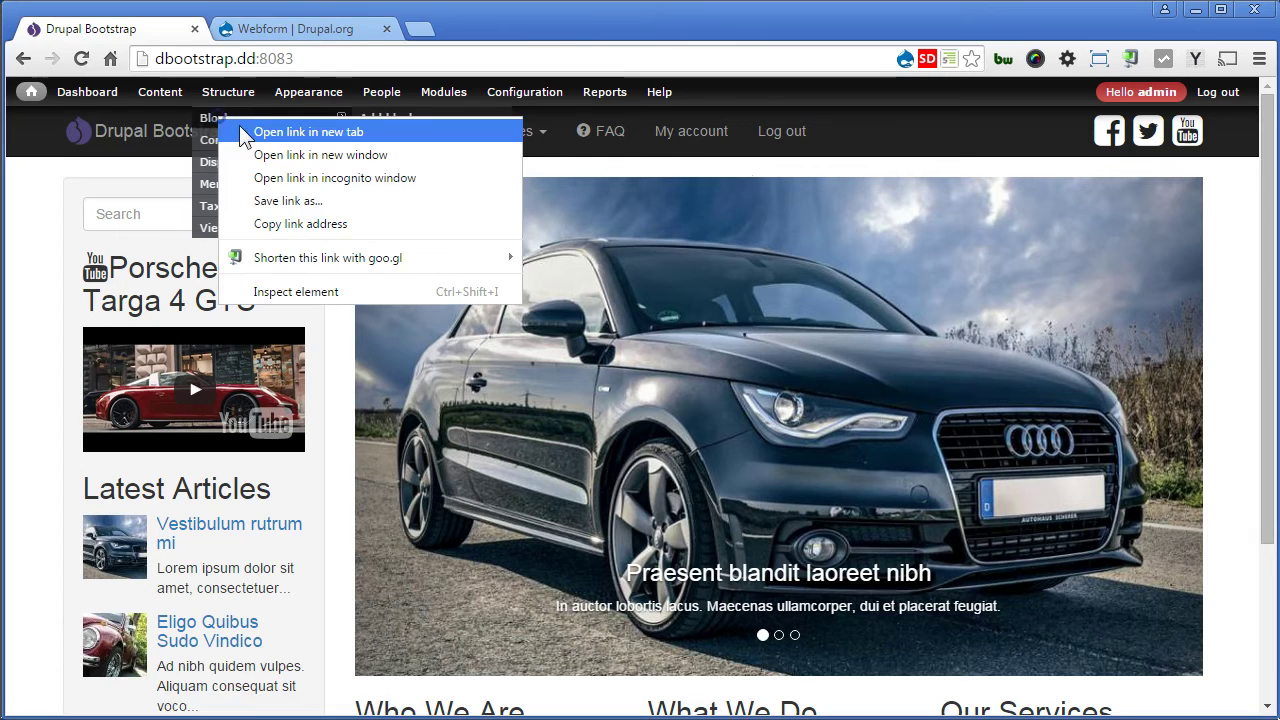
{"action": "left_click", "coordinate": [250, 128]}
{"action": "left_click", "coordinate": [256, 30]}
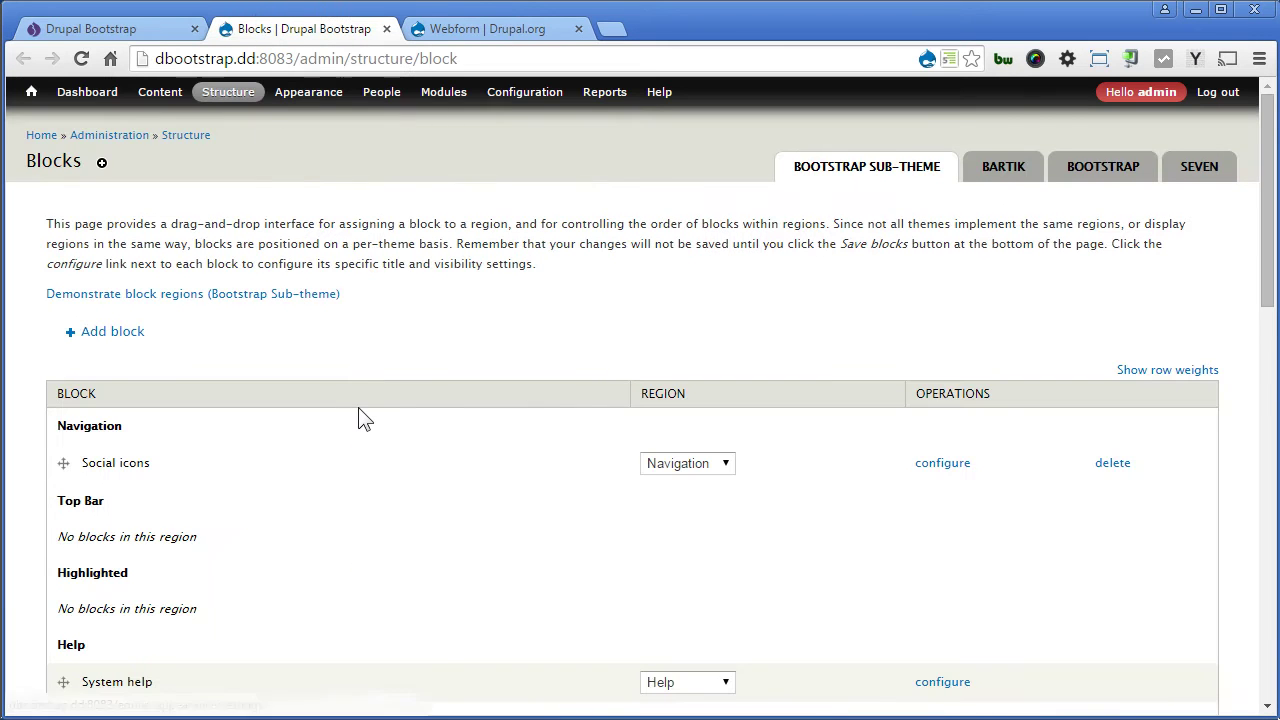
{"action": "left_click", "coordinate": [140, 28]}
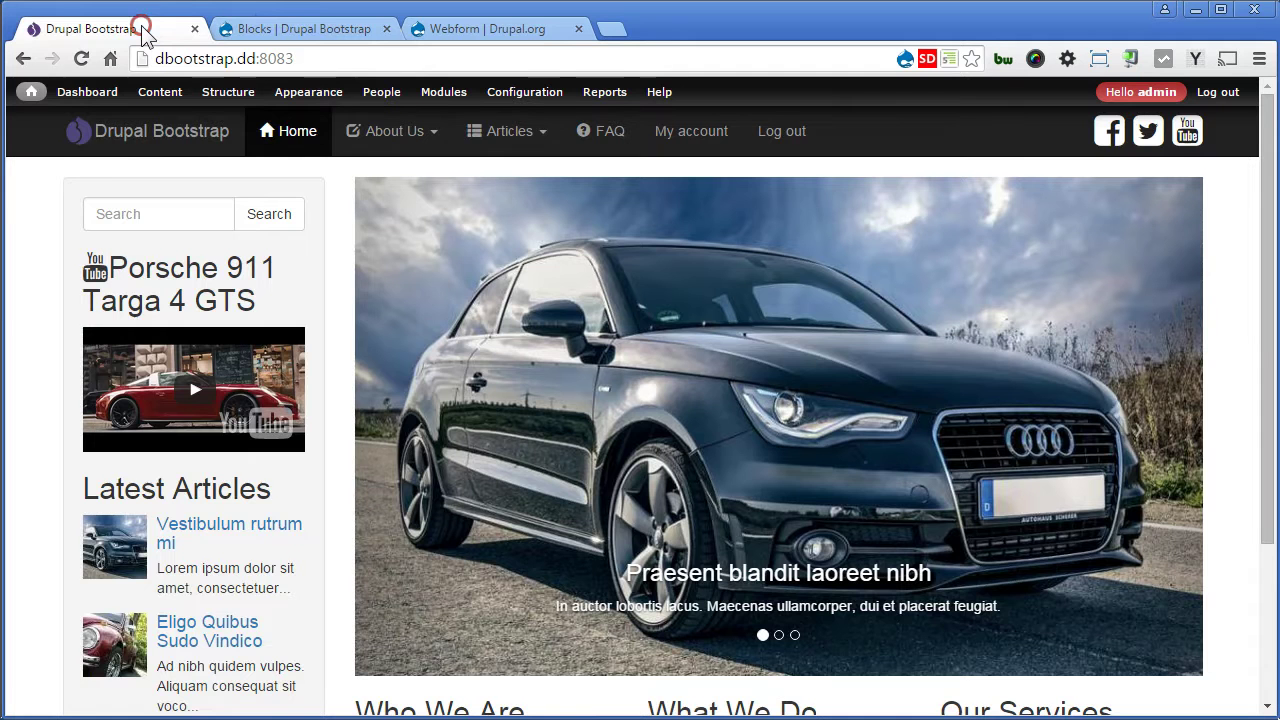
- In Aptana Studio, open page.tpl.php from the templates folder of the bootstrap_subtheme theme
{"action": "mouse_move", "coordinate": [717, 203]}
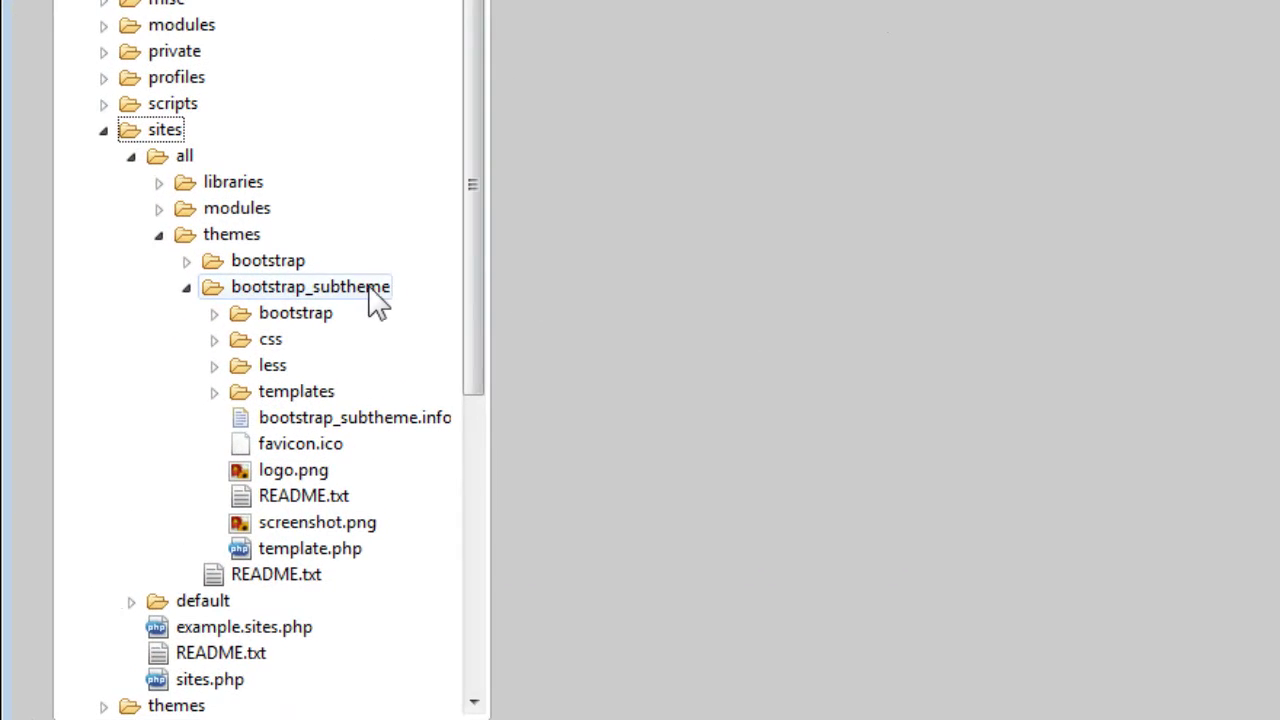
{"action": "left_click", "coordinate": [213, 391]}
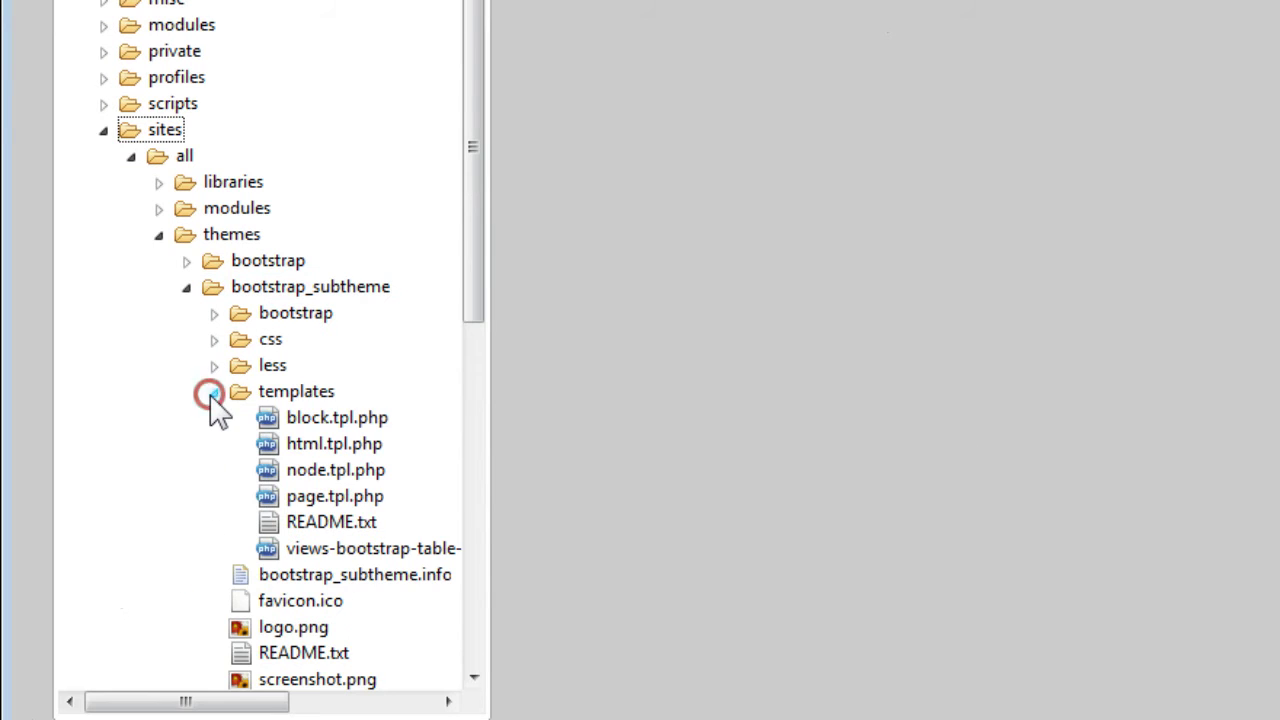
{"action": "double_click", "coordinate": [318, 497]}
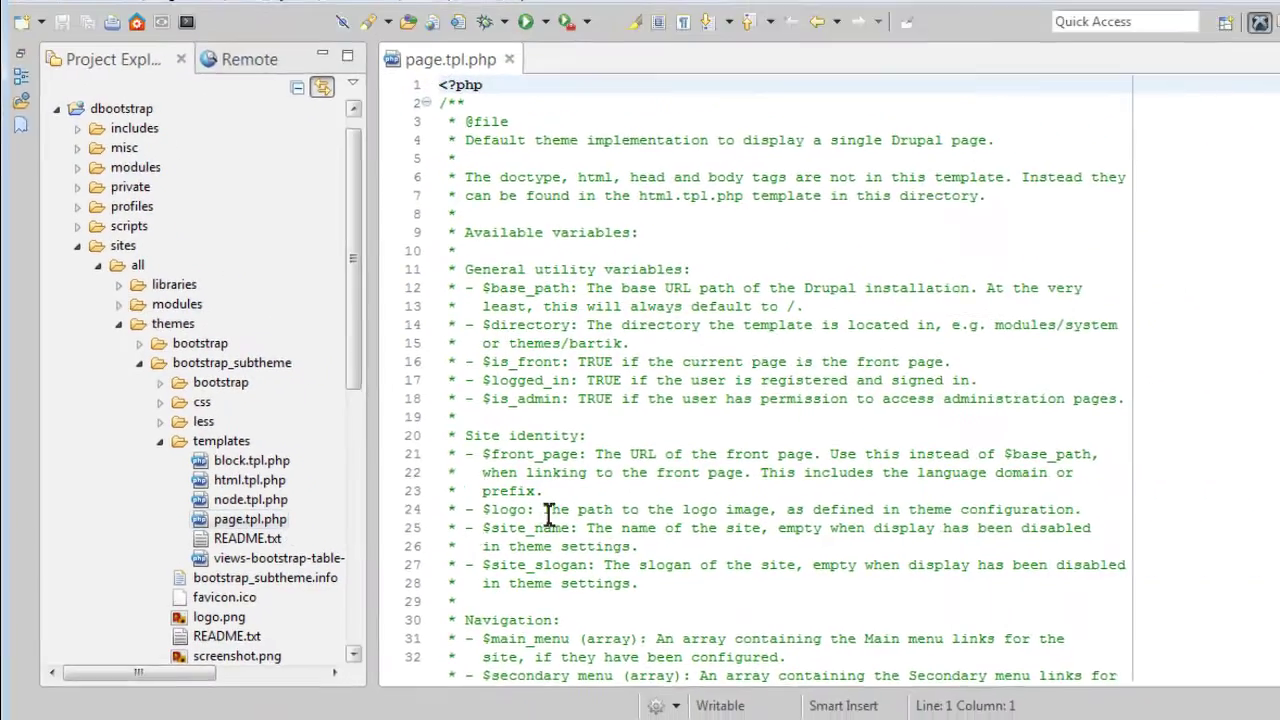
- Delete the three-line if block that renders $secondary_nav inside the navigation element, leaving no blank line
{"action": "left_click", "coordinate": [546, 491]}
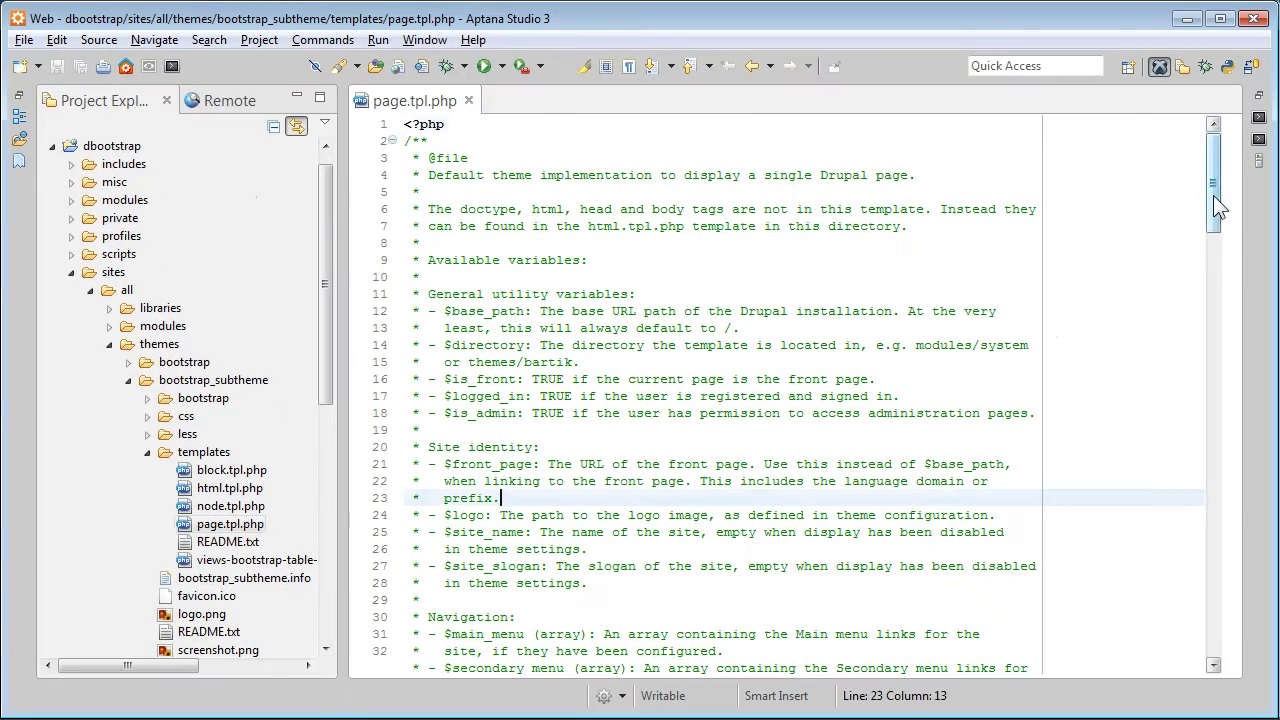
{"action": "left_click_drag", "start_coordinate": [1213, 195], "coordinate": [1212, 477]}
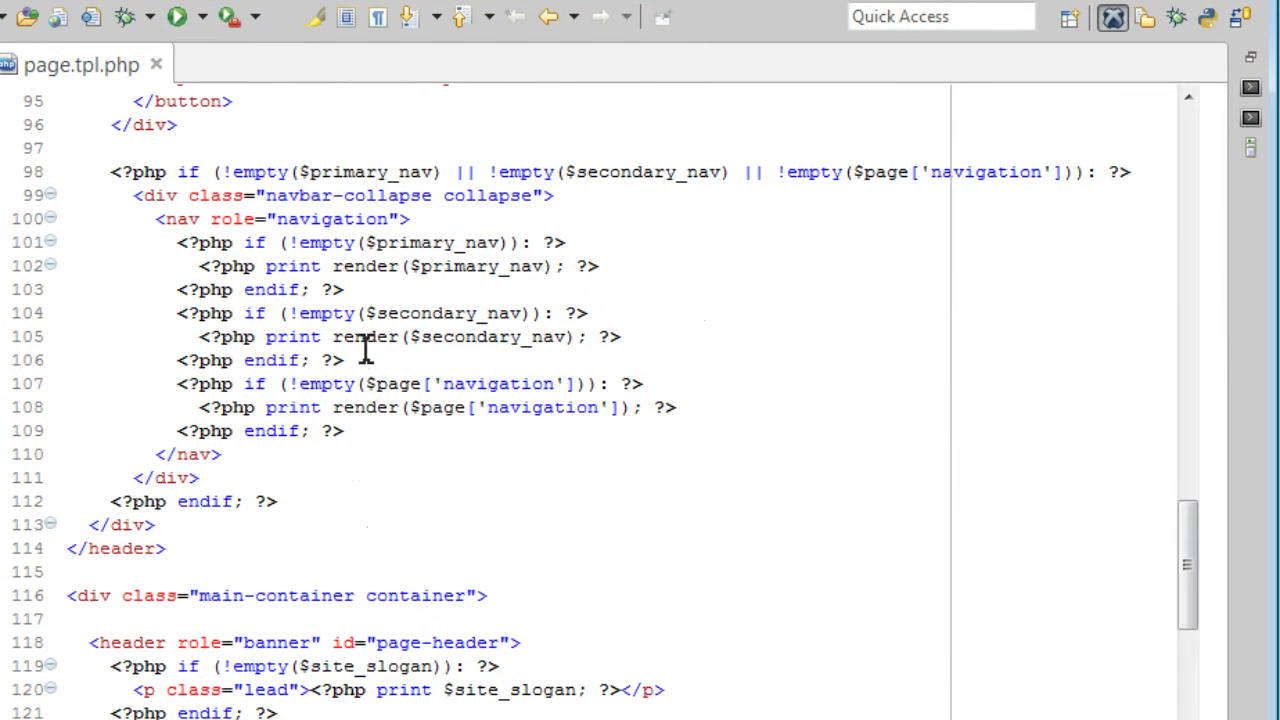
{"action": "left_click_drag", "start_coordinate": [361, 352], "coordinate": [23, 306]}
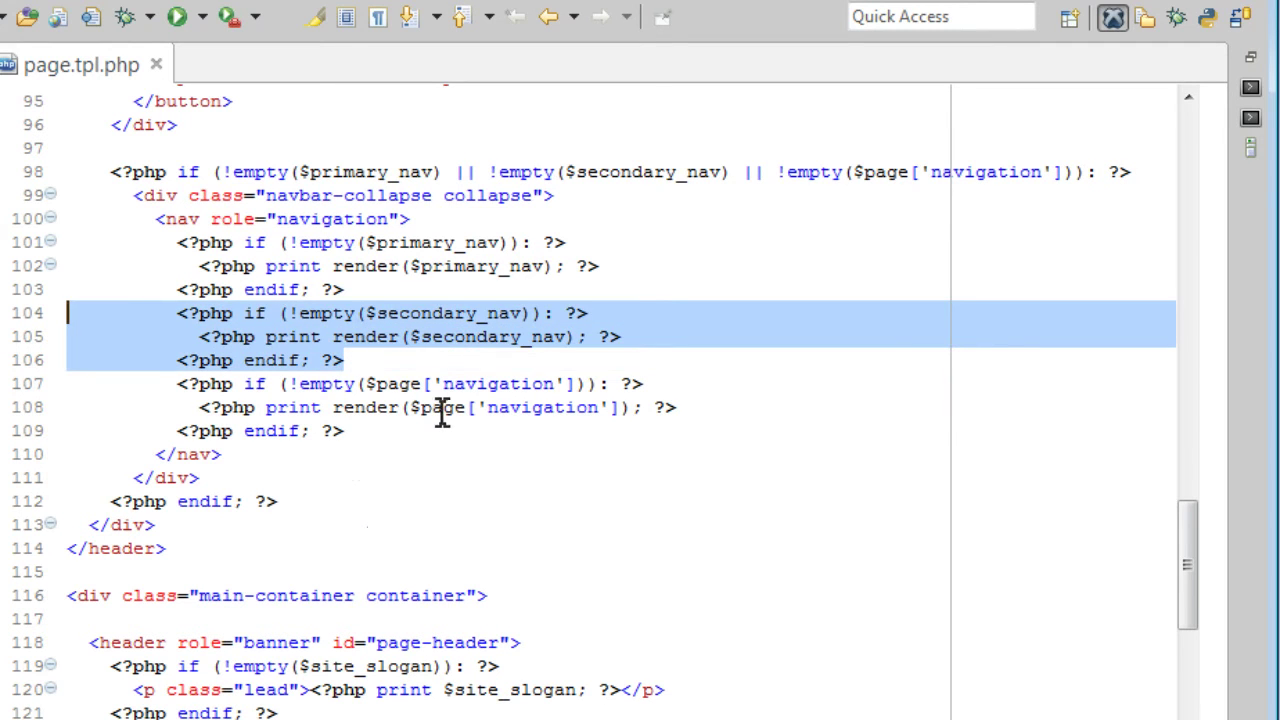
{"action": "key", "text": "Delete"}
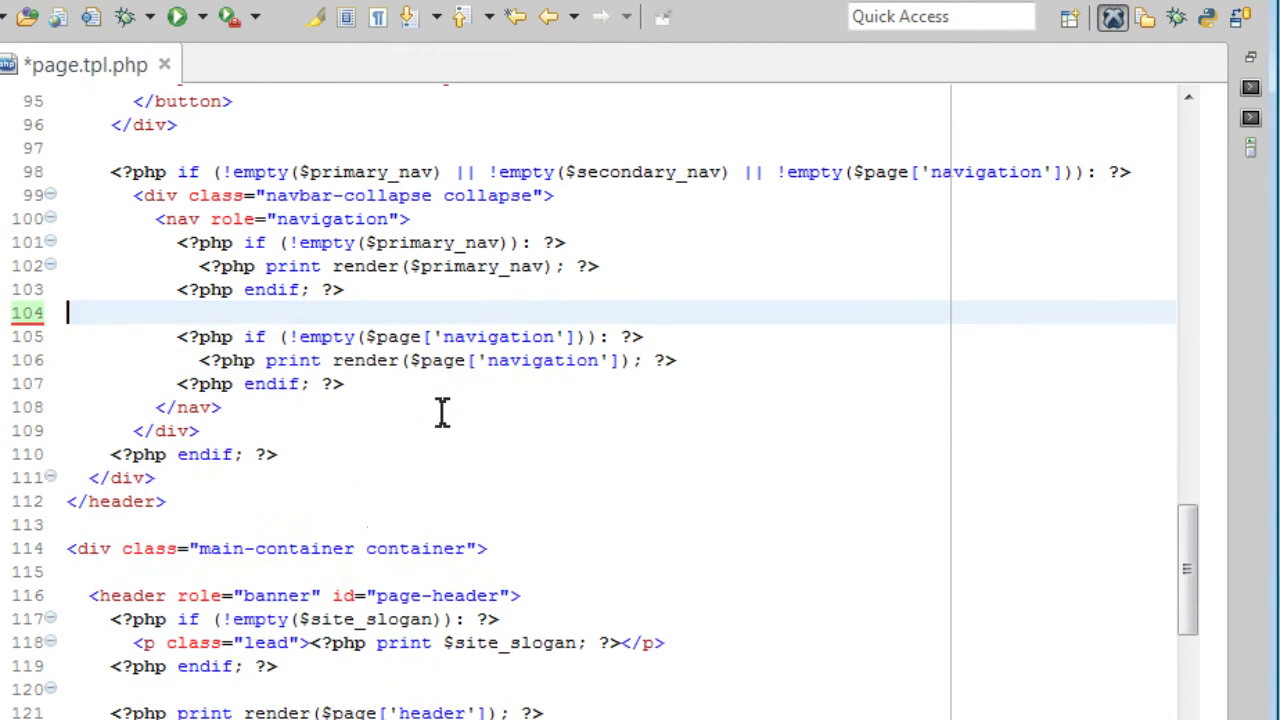
{"action": "key", "text": "BackSpace"}
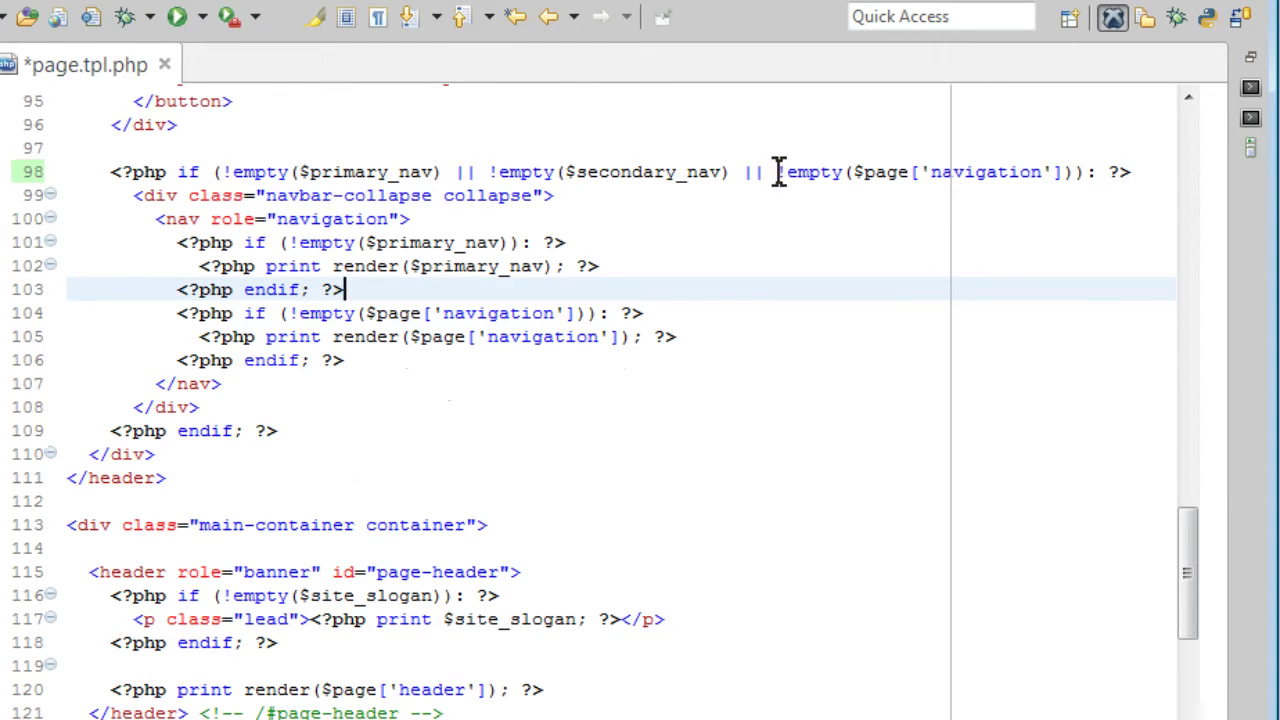
- Remove the !empty($secondary_nav) check from the navbar condition on line 98, save the file, and reload the home page in the browser
{"action": "left_click_drag", "start_coordinate": [777, 170], "coordinate": [490, 170]}
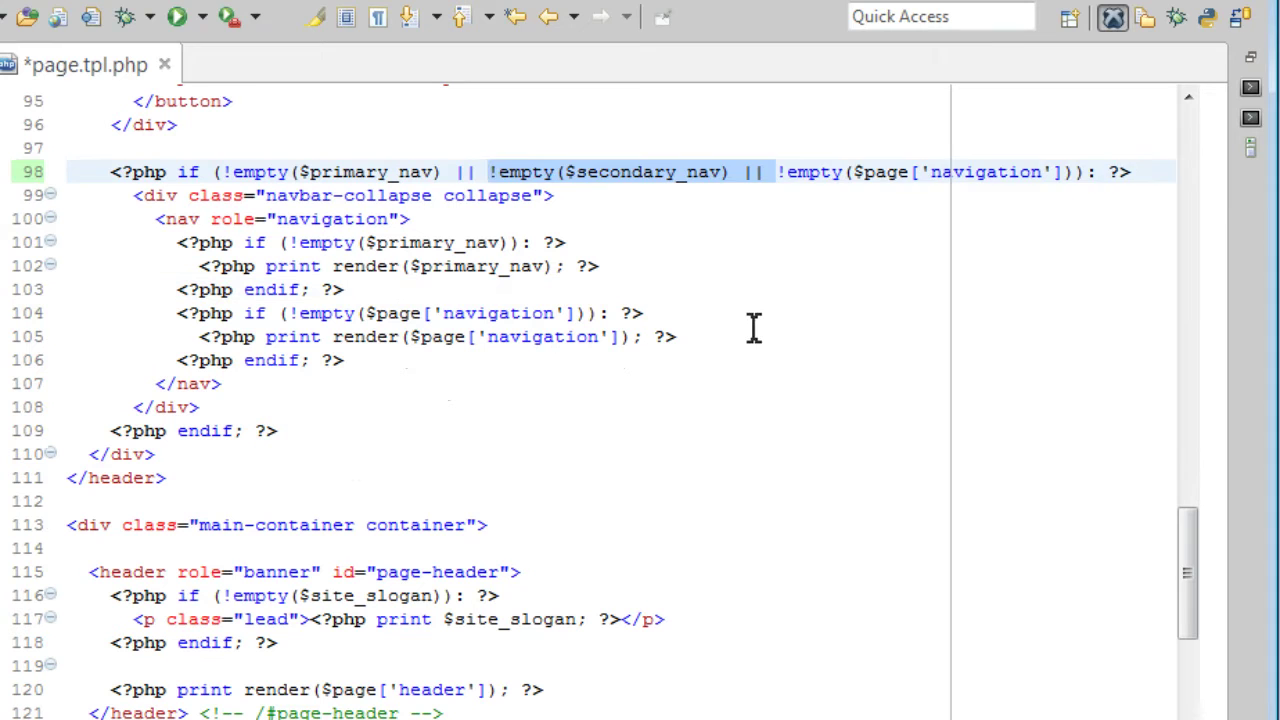
{"action": "key", "text": "Delete"}
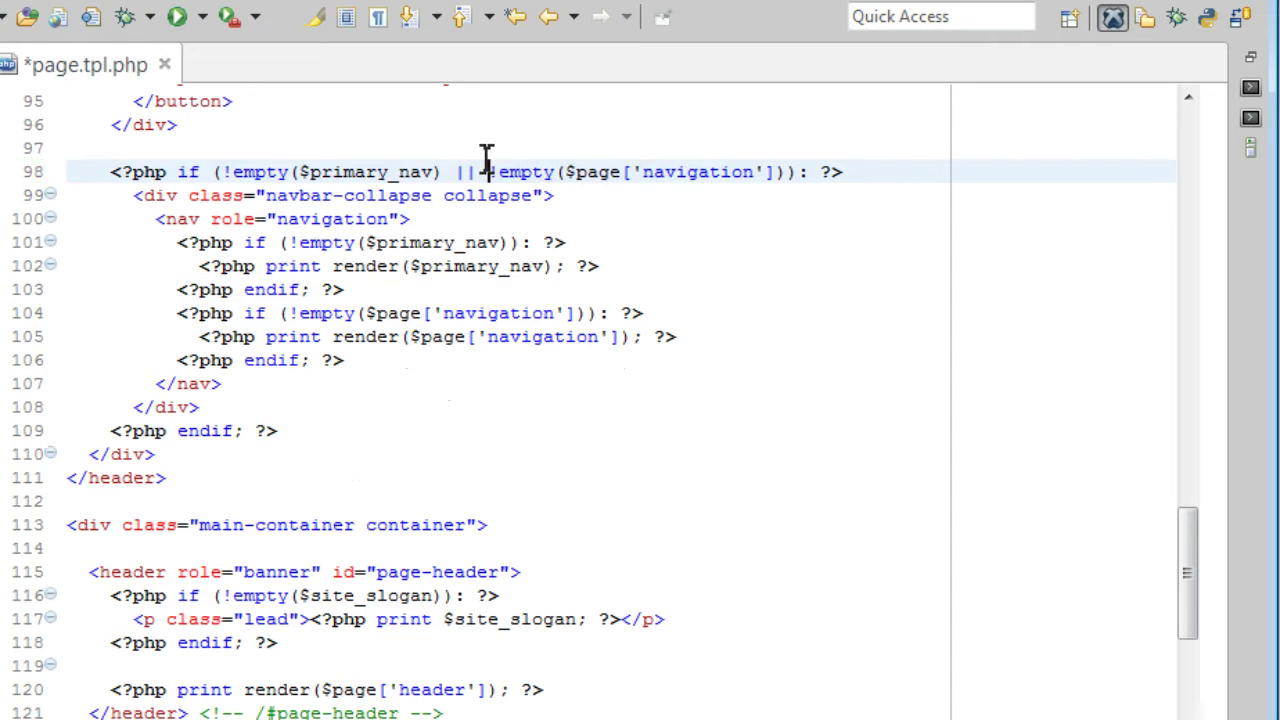
{"action": "key", "text": "ctrl+s"}
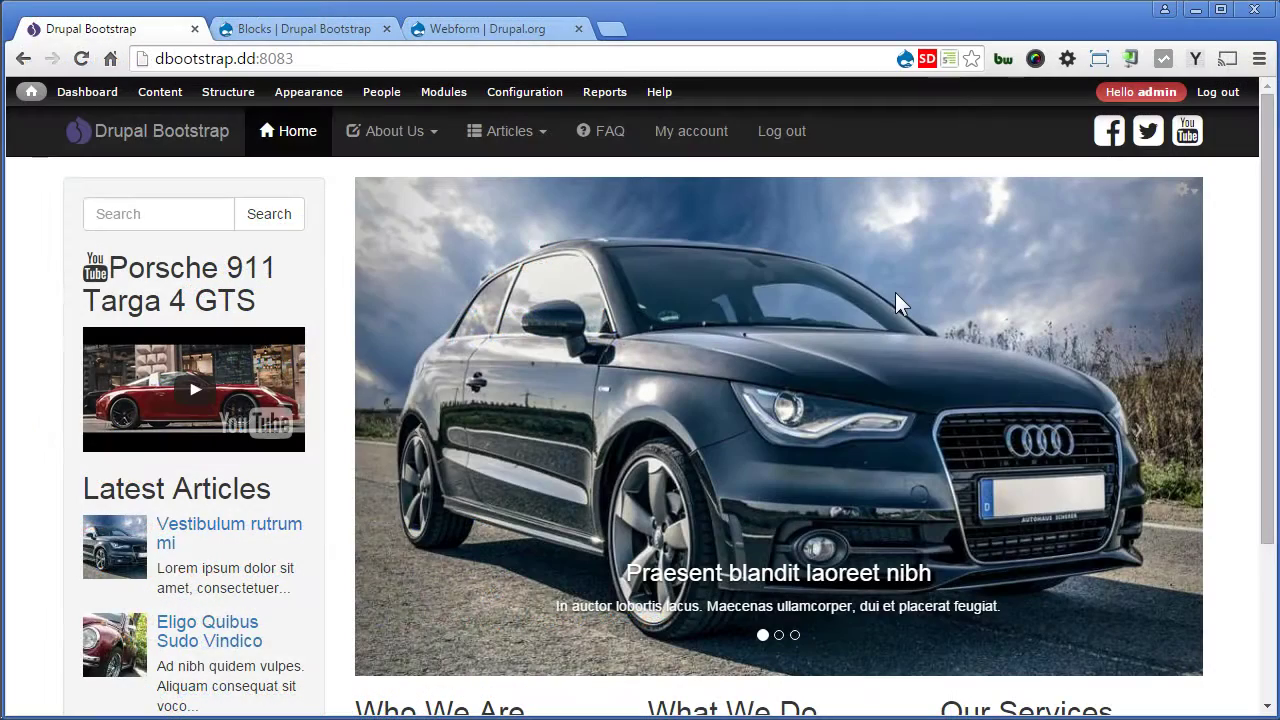
{"action": "key", "text": "F5"}
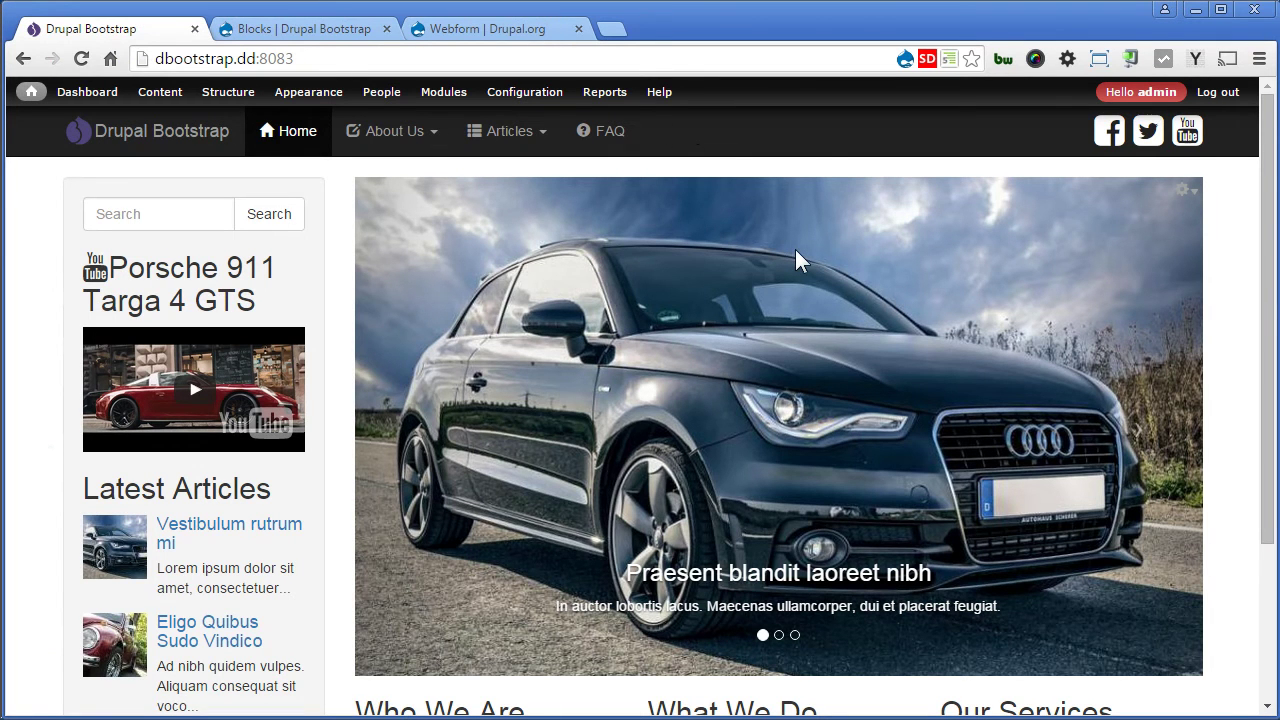
- Copy the link address of the recommended 7.x-4.10 tar.gz release from the Webform project page on Drupal.org
{"action": "left_click", "coordinate": [531, 33]}
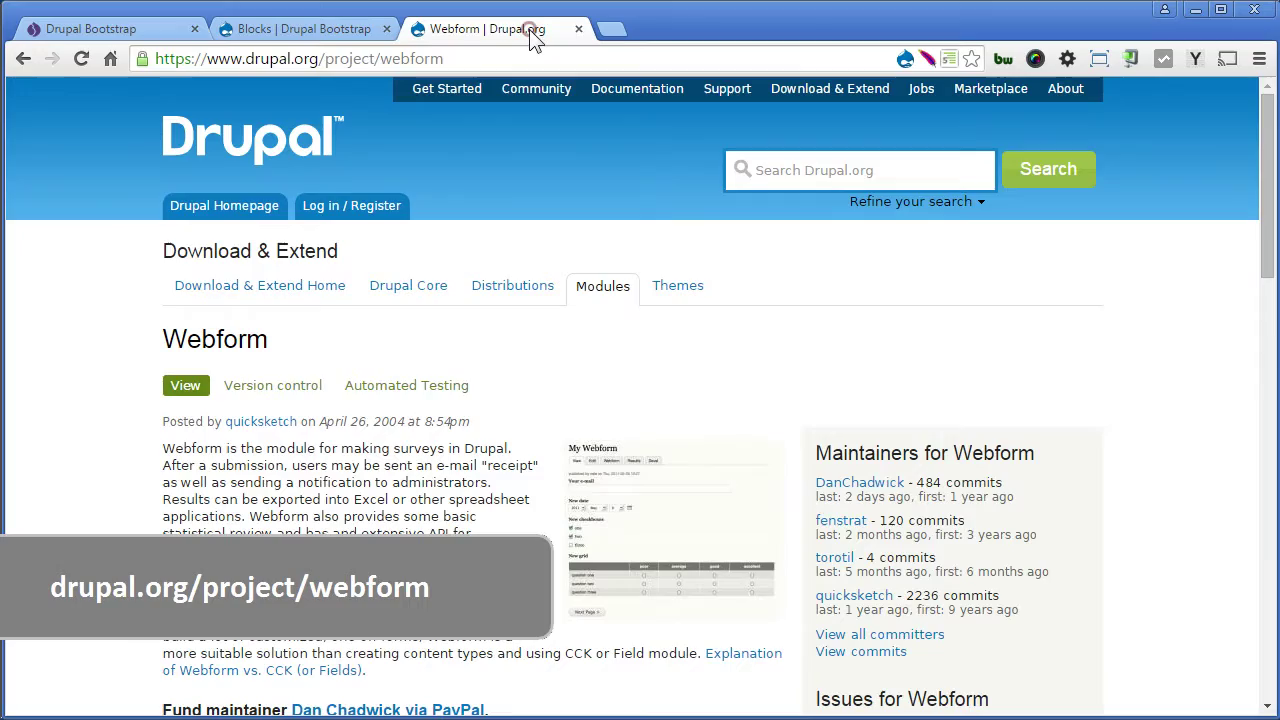
{"action": "left_click_drag", "start_coordinate": [1268, 158], "coordinate": [1270, 353]}
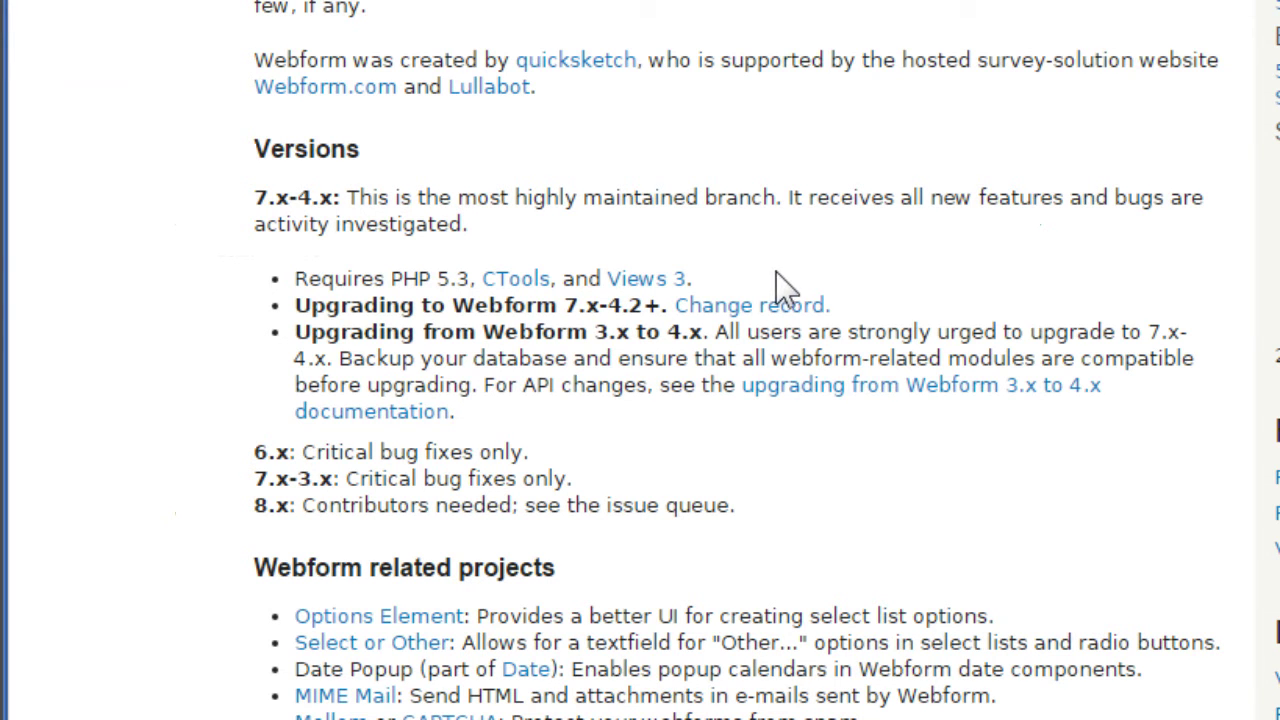
{"action": "scroll", "coordinate": [640, 360], "scroll_direction": "down", "scroll_amount": 10}
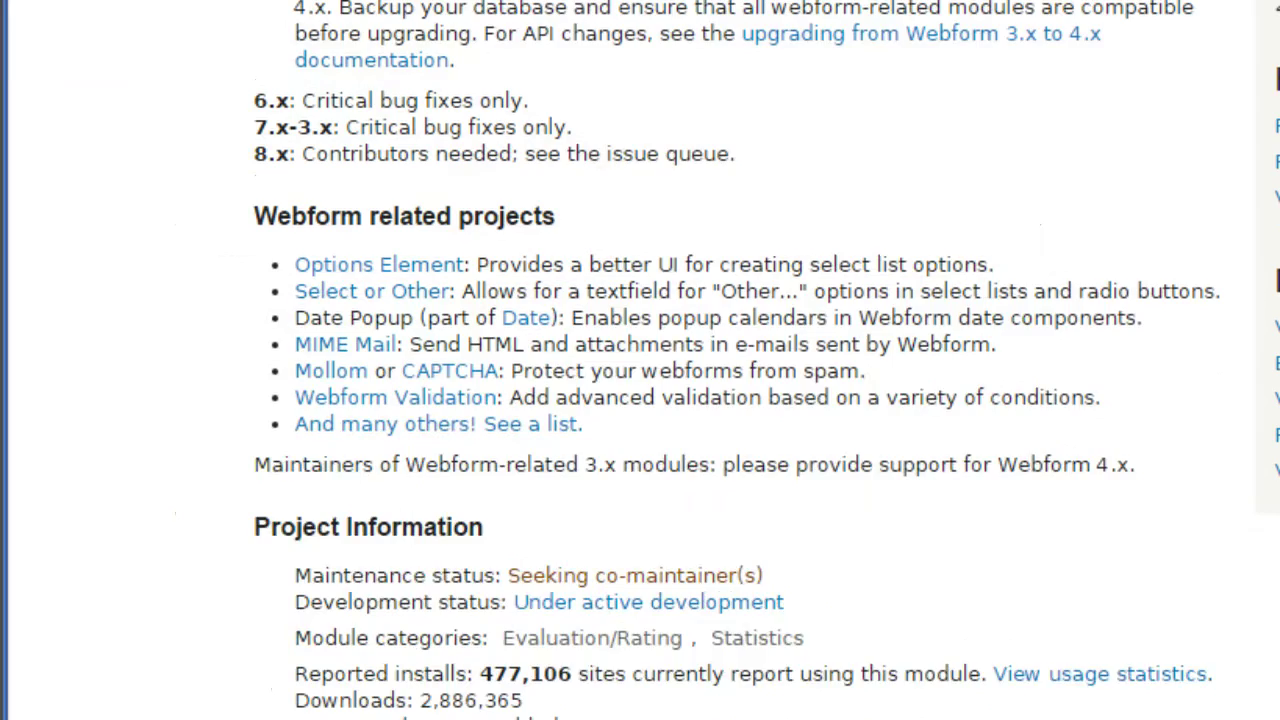
{"action": "scroll", "coordinate": [740, 243], "scroll_direction": "down", "scroll_amount": 1}
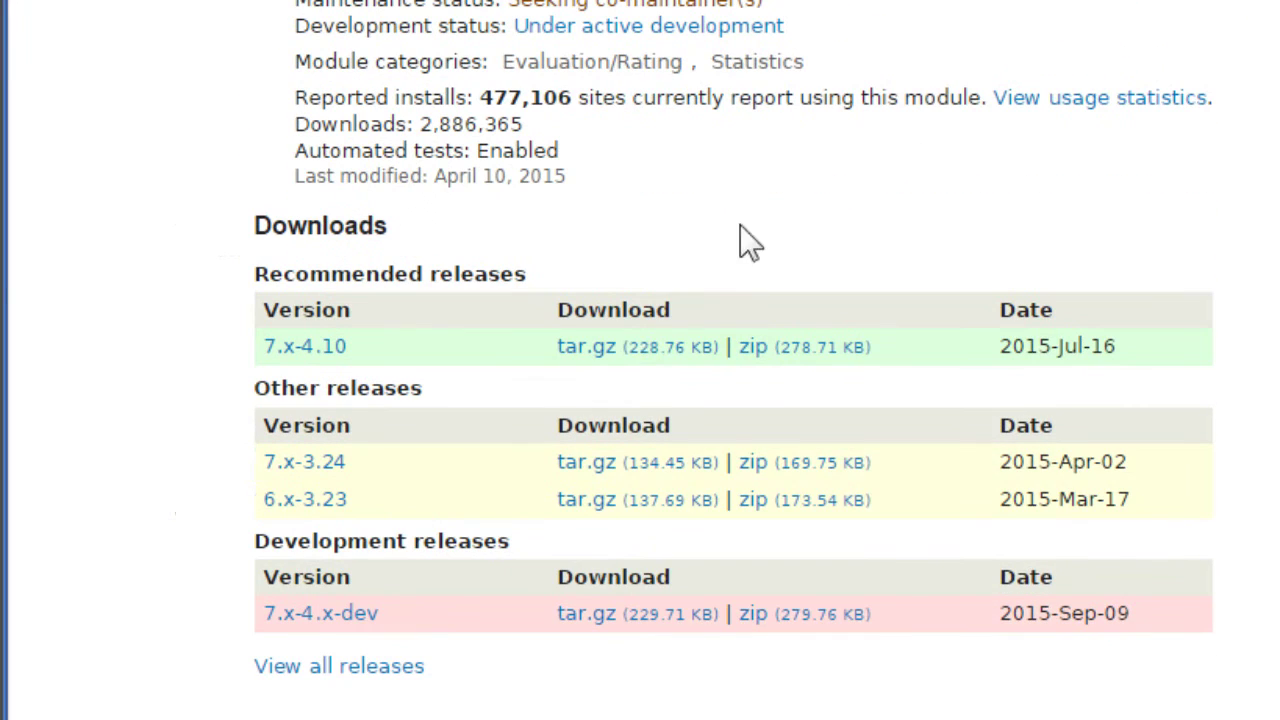
{"action": "right_click", "coordinate": [632, 350]}
{"action": "left_click", "coordinate": [732, 519]}
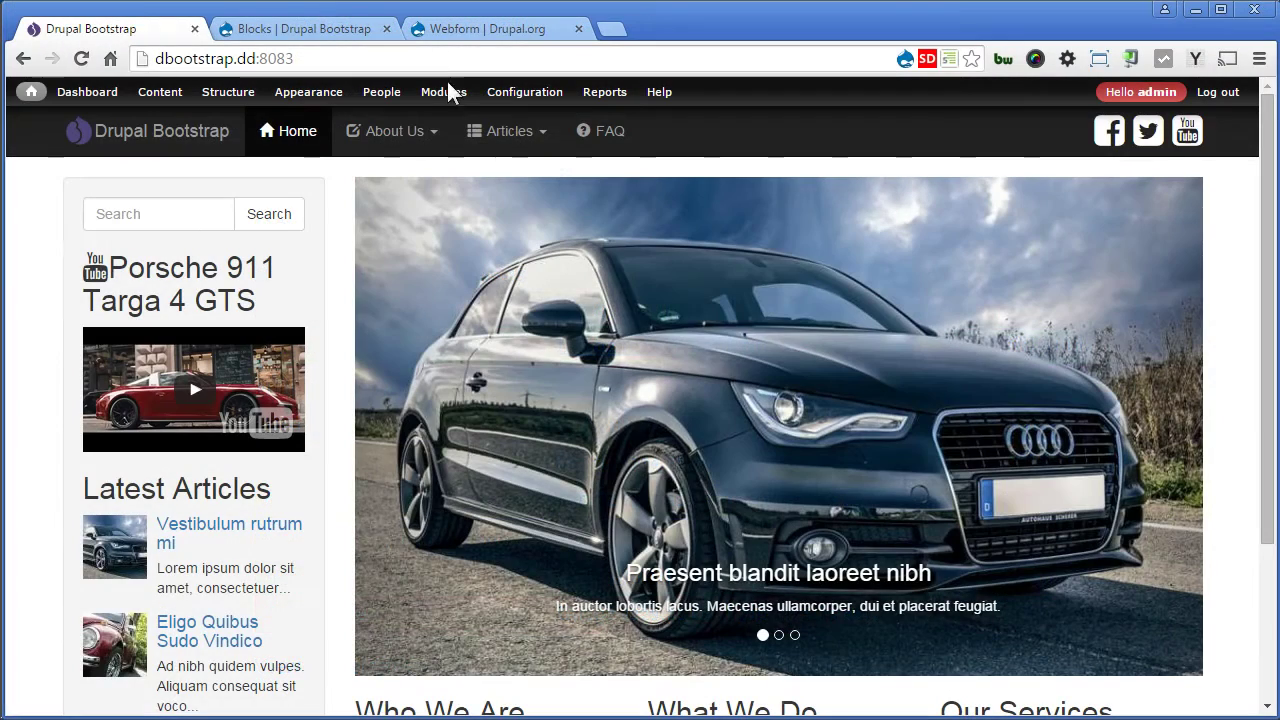
{"action": "mouse_move", "coordinate": [446, 93]}
{"action": "left_click", "coordinate": [457, 119]}
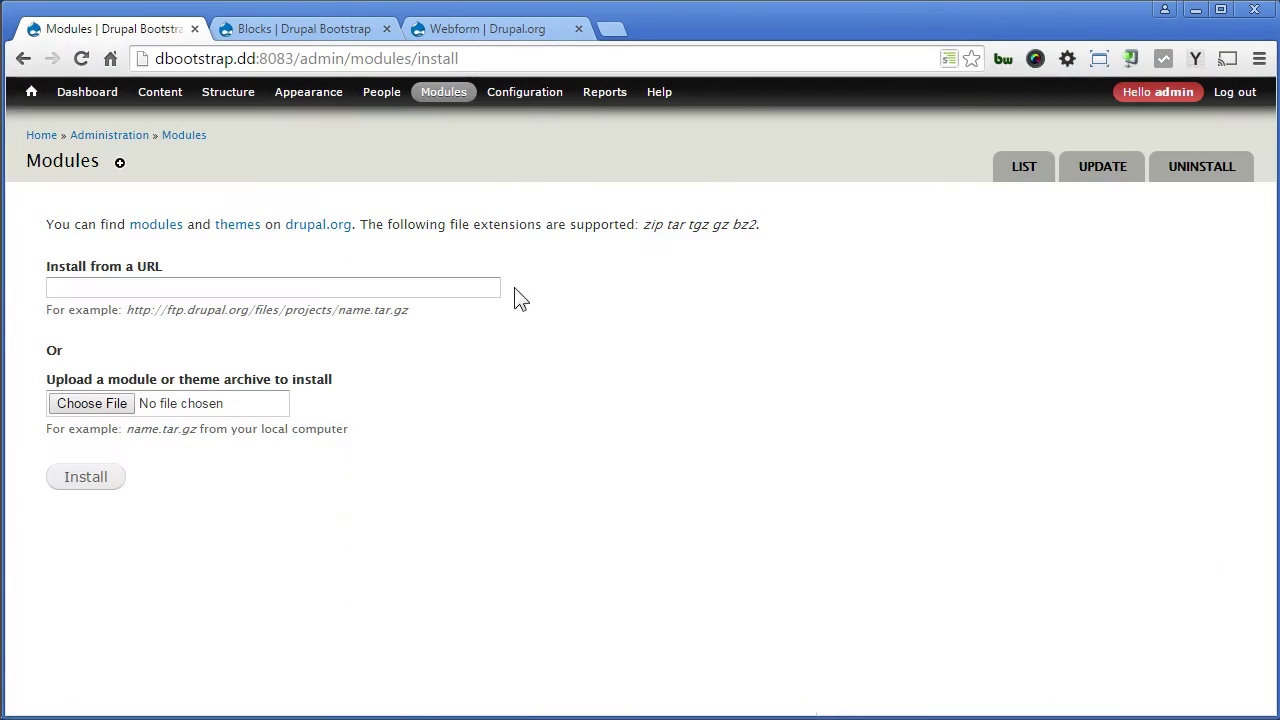
{"action": "left_click", "coordinate": [466, 289]}
{"action": "key", "text": "ctrl+v"}
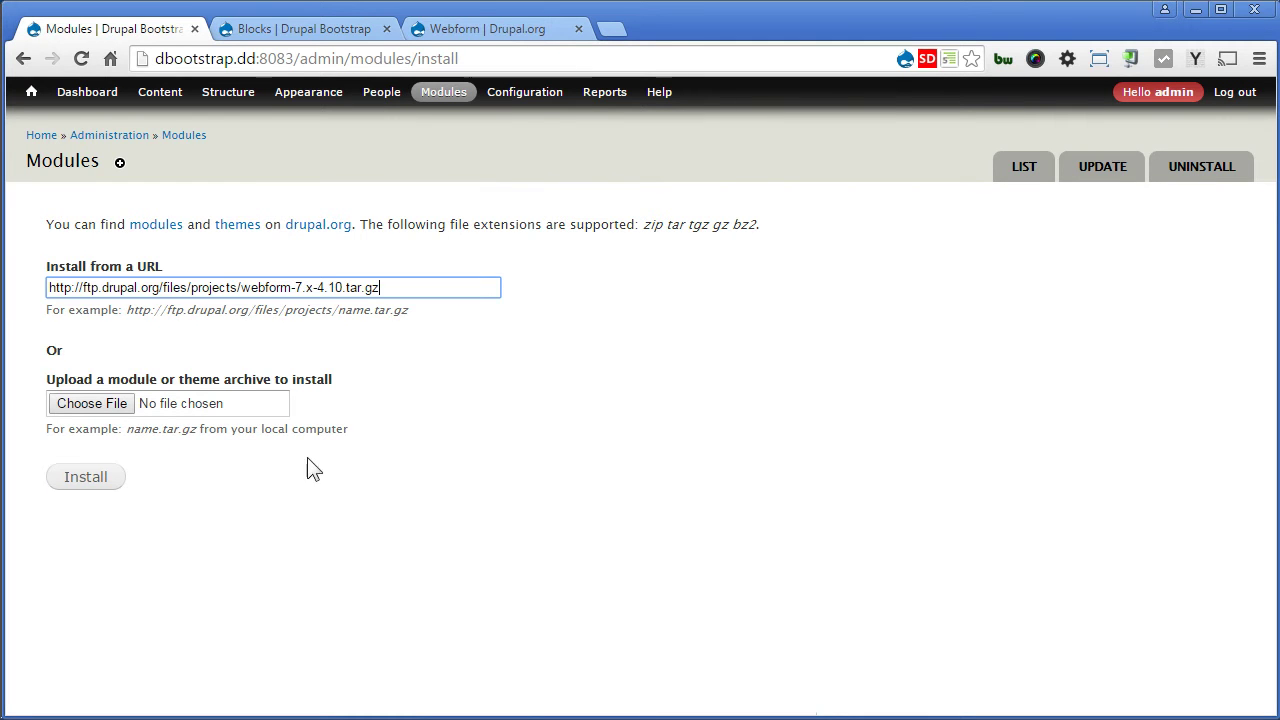
{"action": "left_click", "coordinate": [80, 478]}
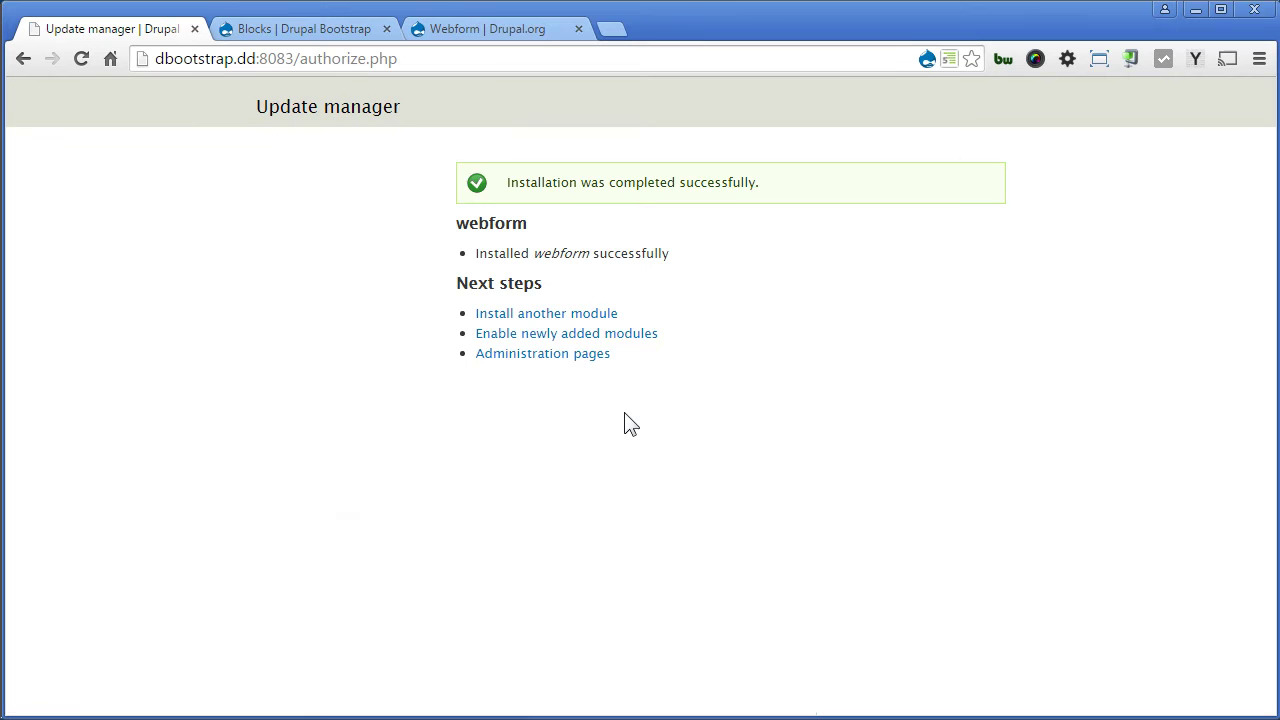
- Filter the module list for webform, enable the Webform module, and save the configuration
{"action": "left_click", "coordinate": [632, 334]}
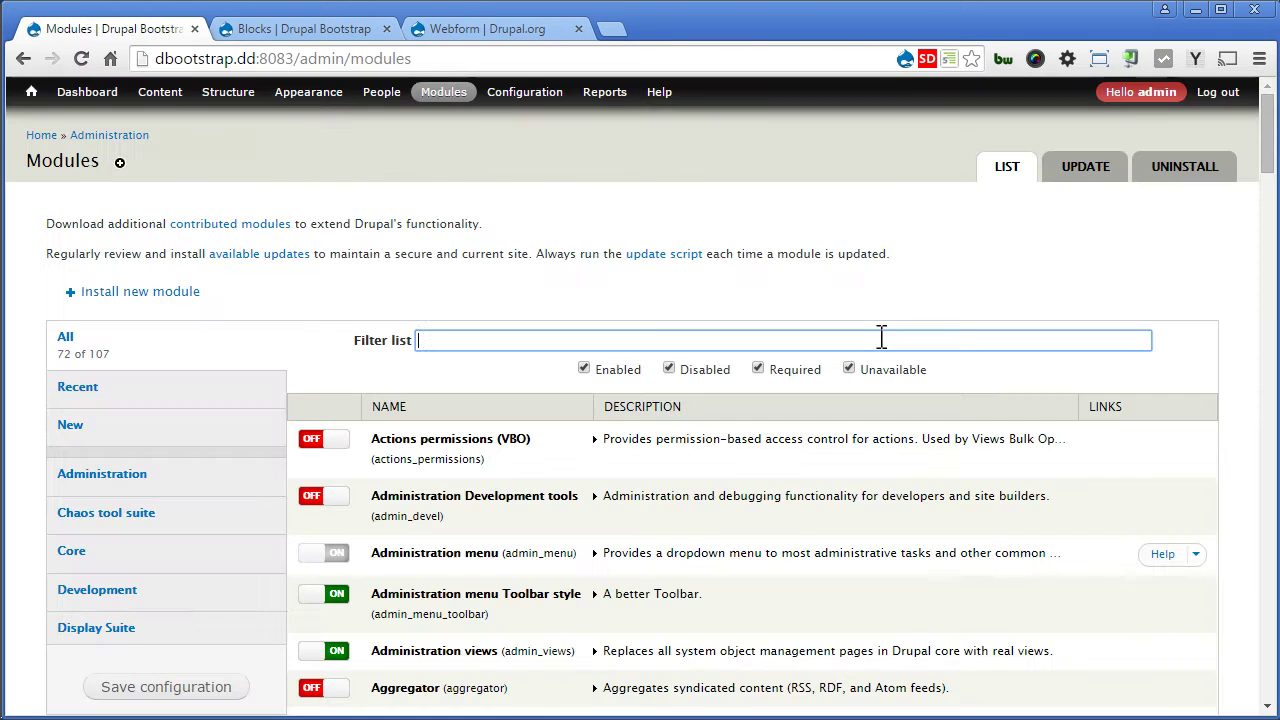
{"action": "left_click", "coordinate": [881, 339]}
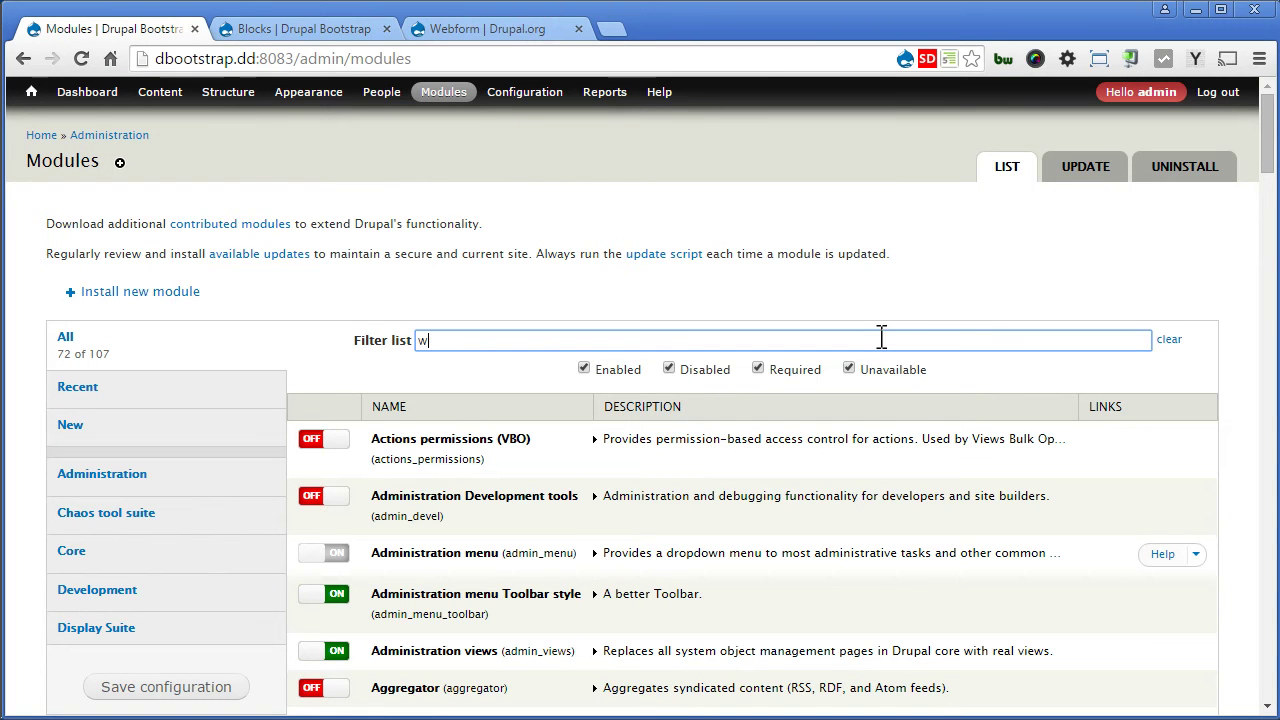
{"action": "type", "text": "webform"}
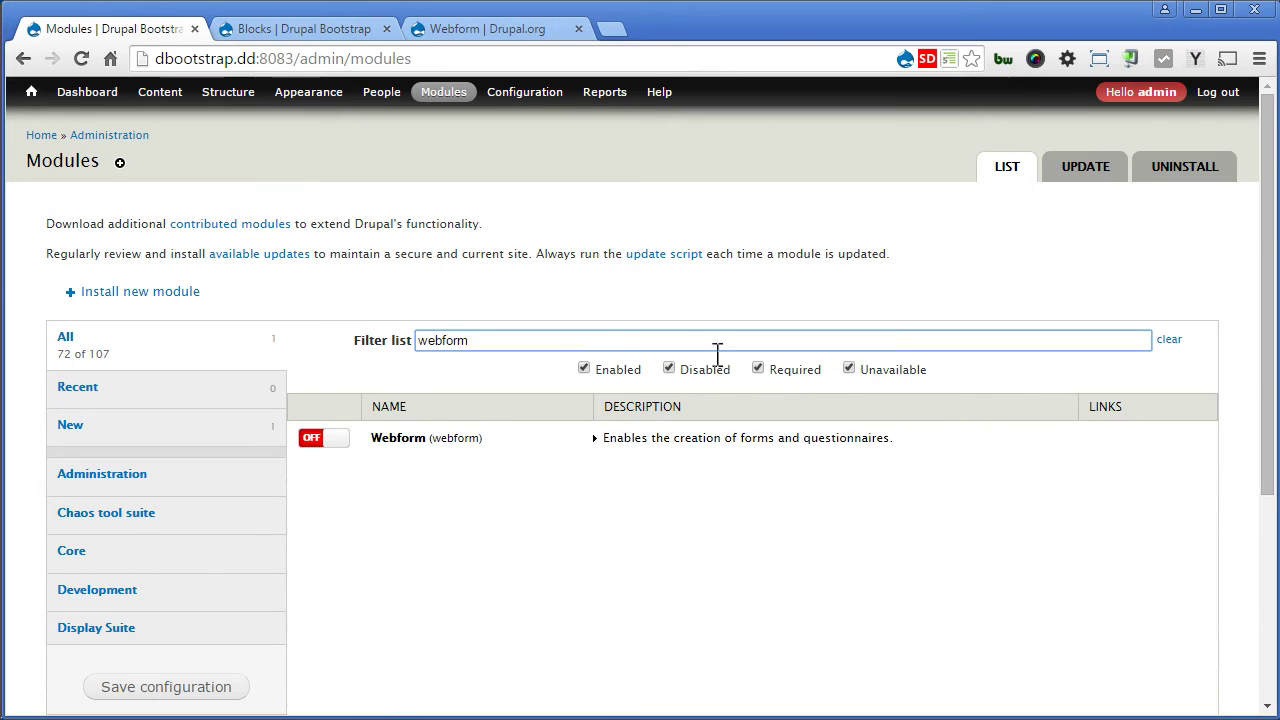
{"action": "left_click", "coordinate": [313, 440]}
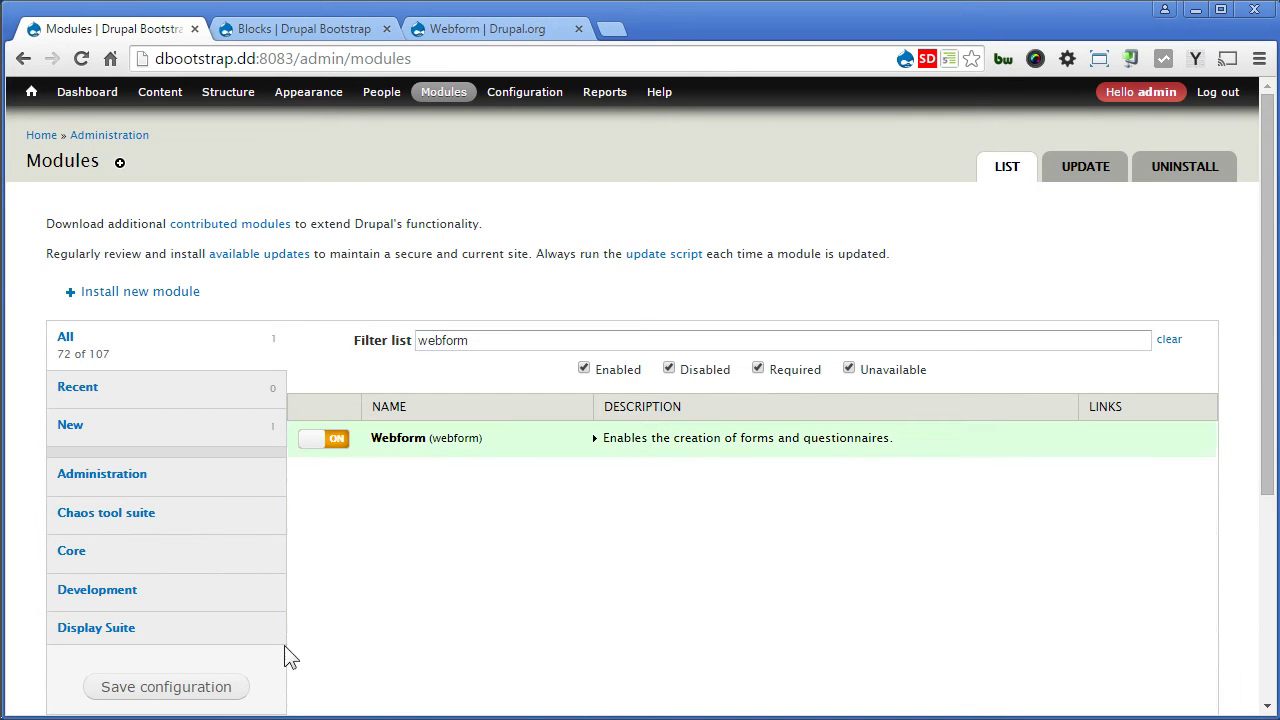
{"action": "left_click", "coordinate": [205, 689]}
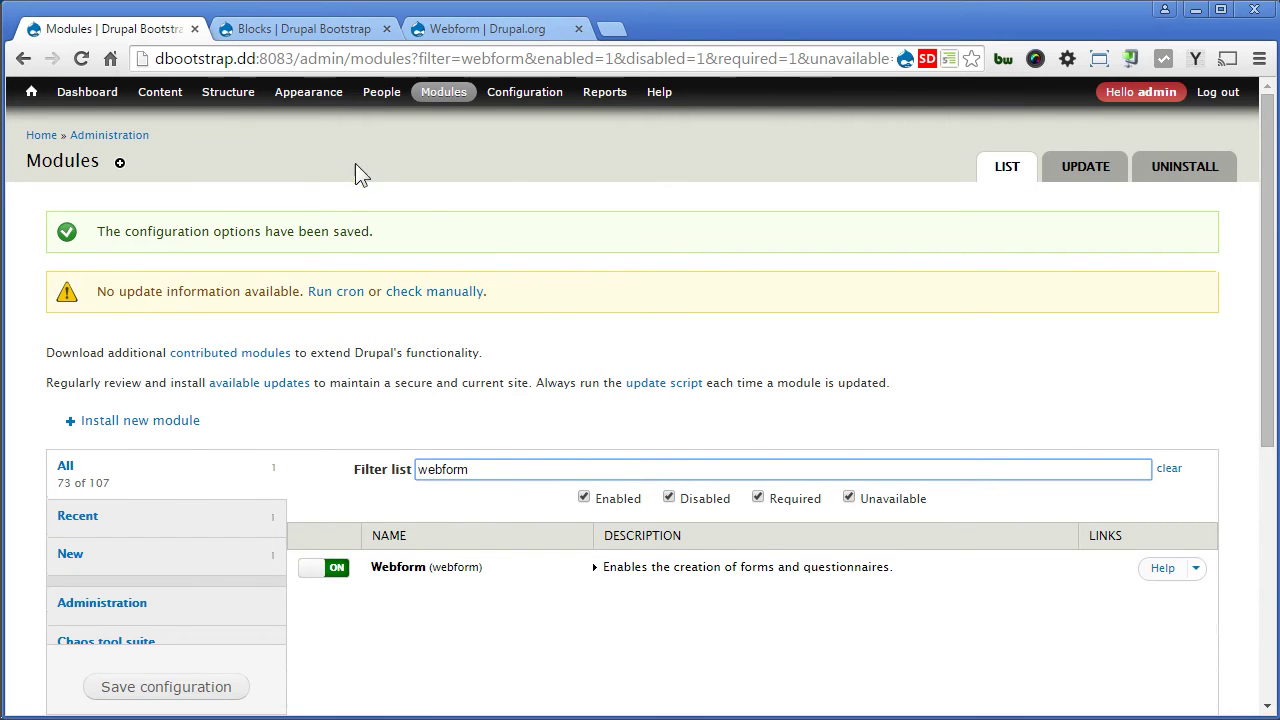
- Edit the Webform content type and turn off its default Promoted to front page publishing option
{"action": "mouse_move", "coordinate": [235, 96]}
{"action": "mouse_move", "coordinate": [247, 135]}
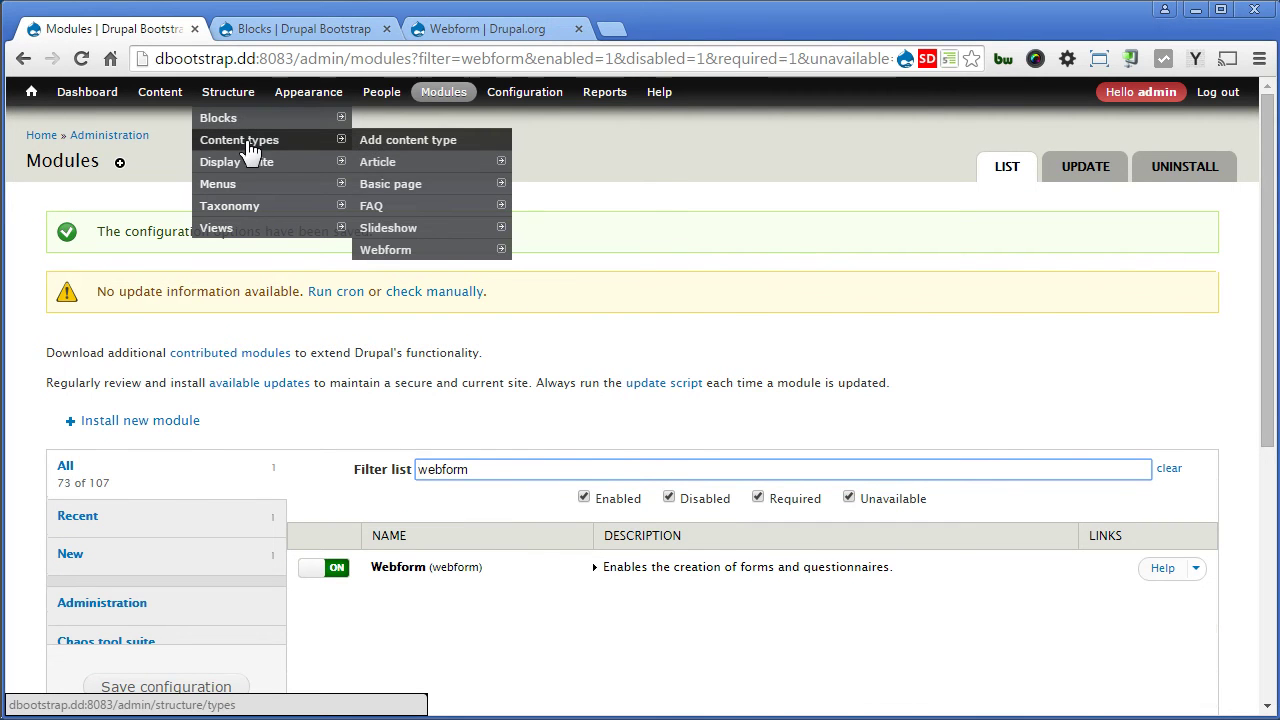
{"action": "left_click", "coordinate": [422, 250]}
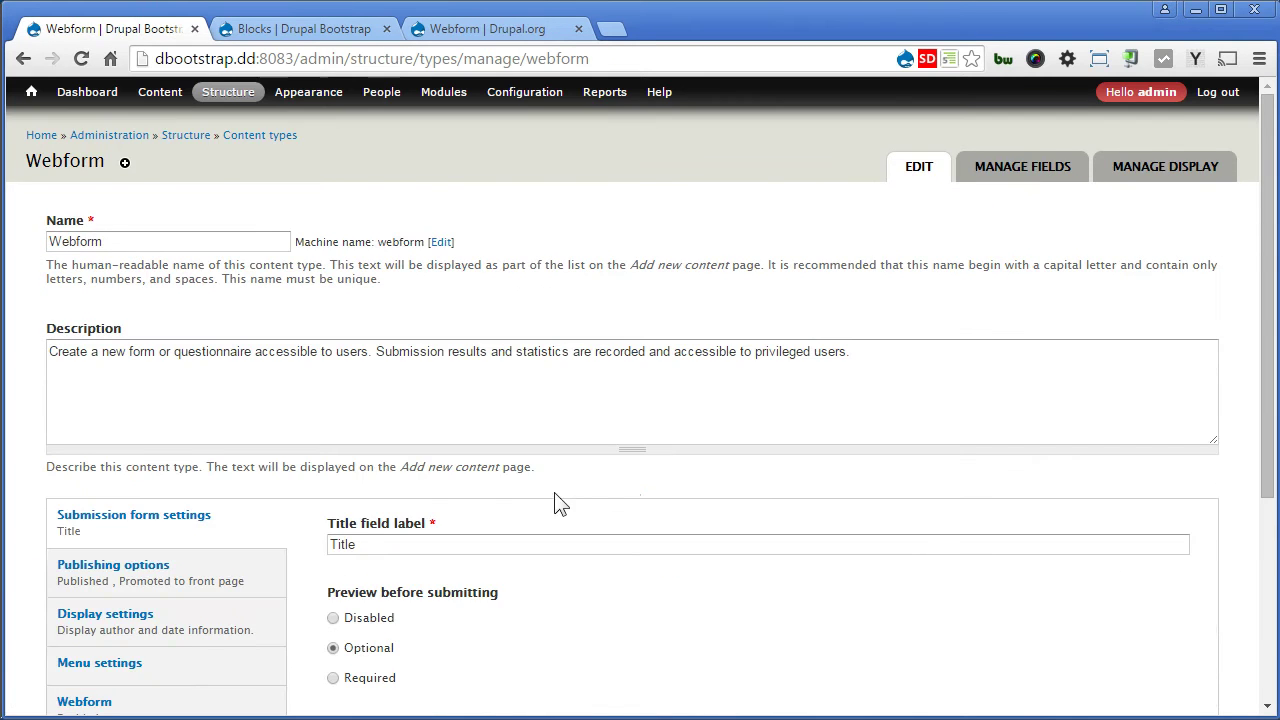
{"action": "scroll", "coordinate": [554, 503], "scroll_direction": "down", "scroll_amount": 3}
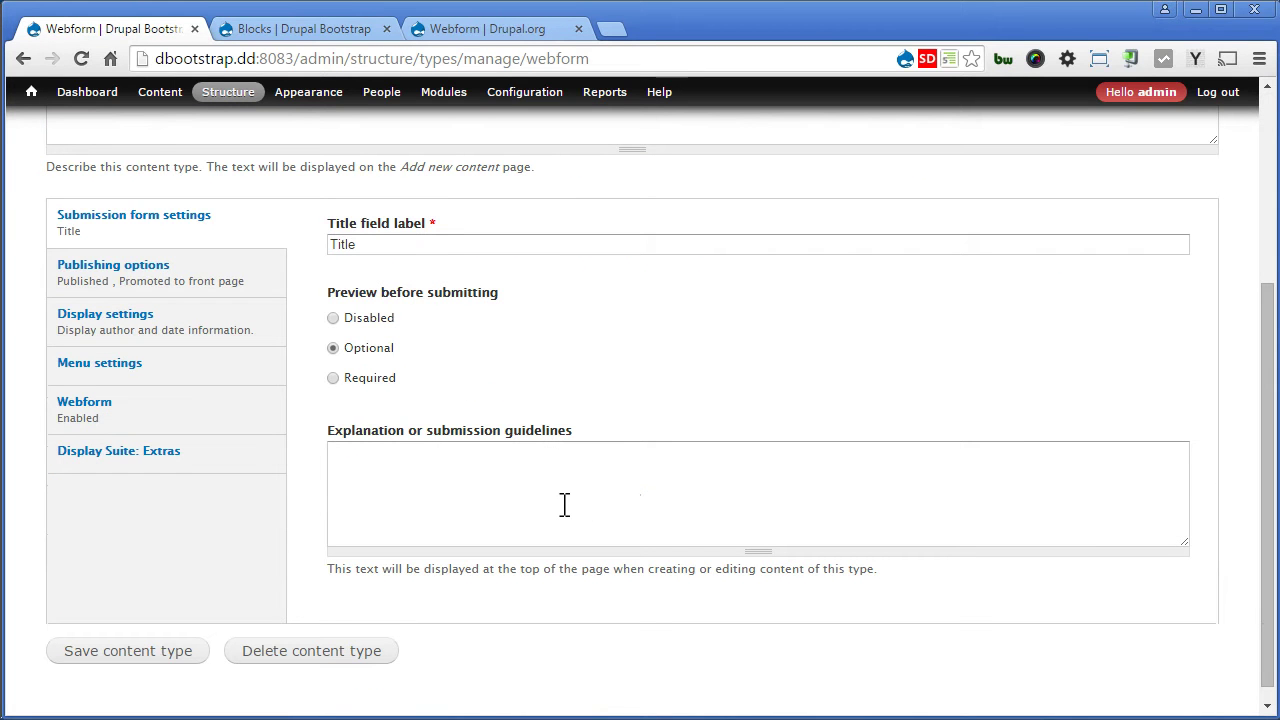
{"action": "left_click", "coordinate": [204, 266]}
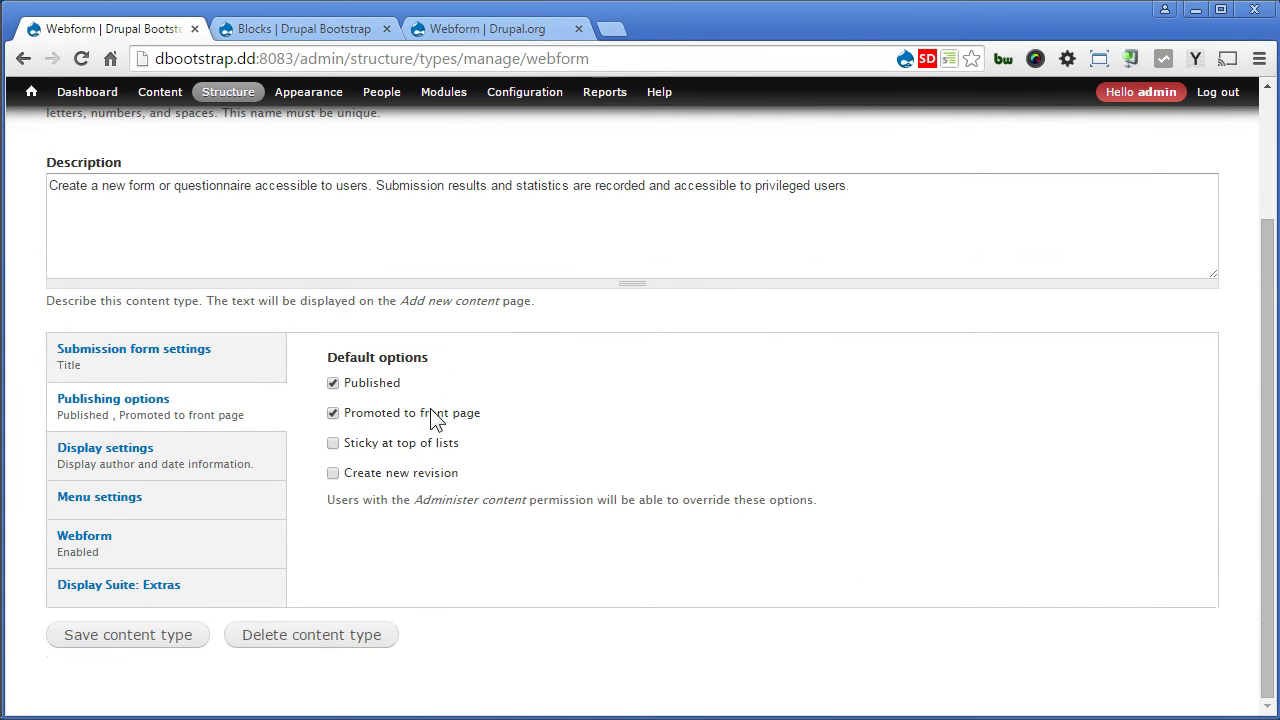
{"action": "left_click", "coordinate": [433, 415]}
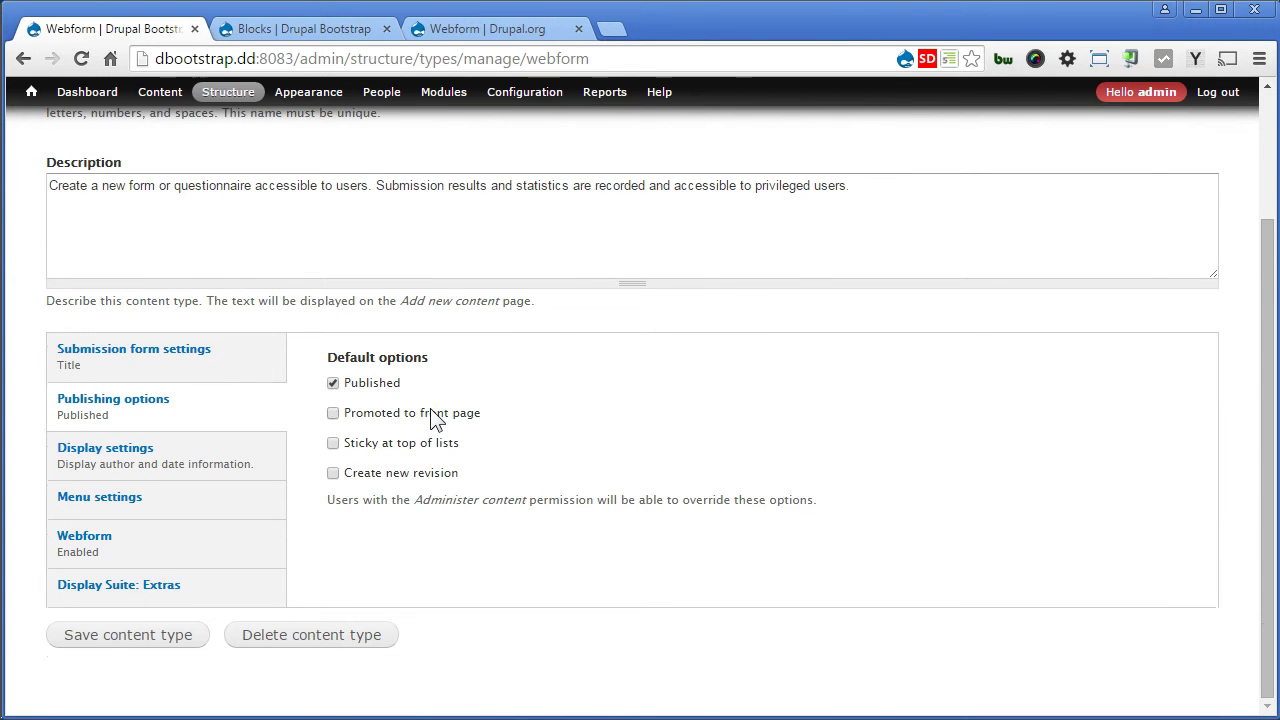
- Disable the author and date information for the Webform content type and save the content type
{"action": "left_click", "coordinate": [186, 456]}
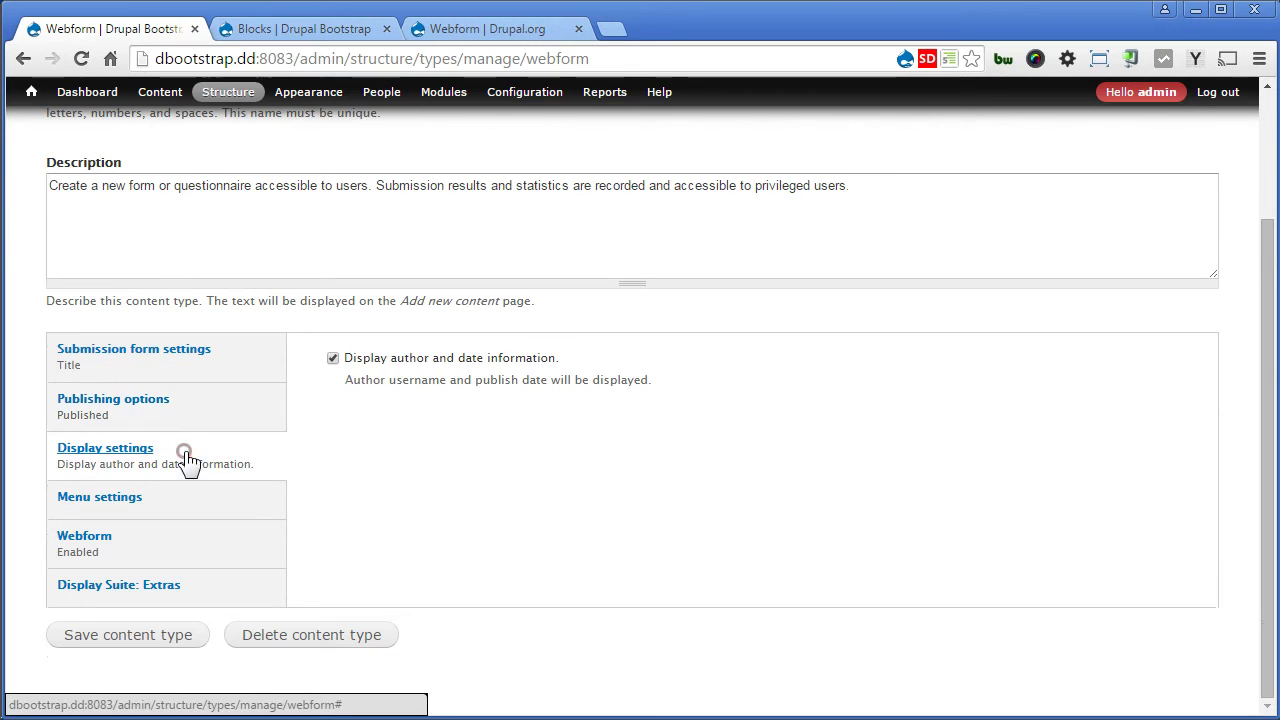
{"action": "left_click", "coordinate": [352, 360]}
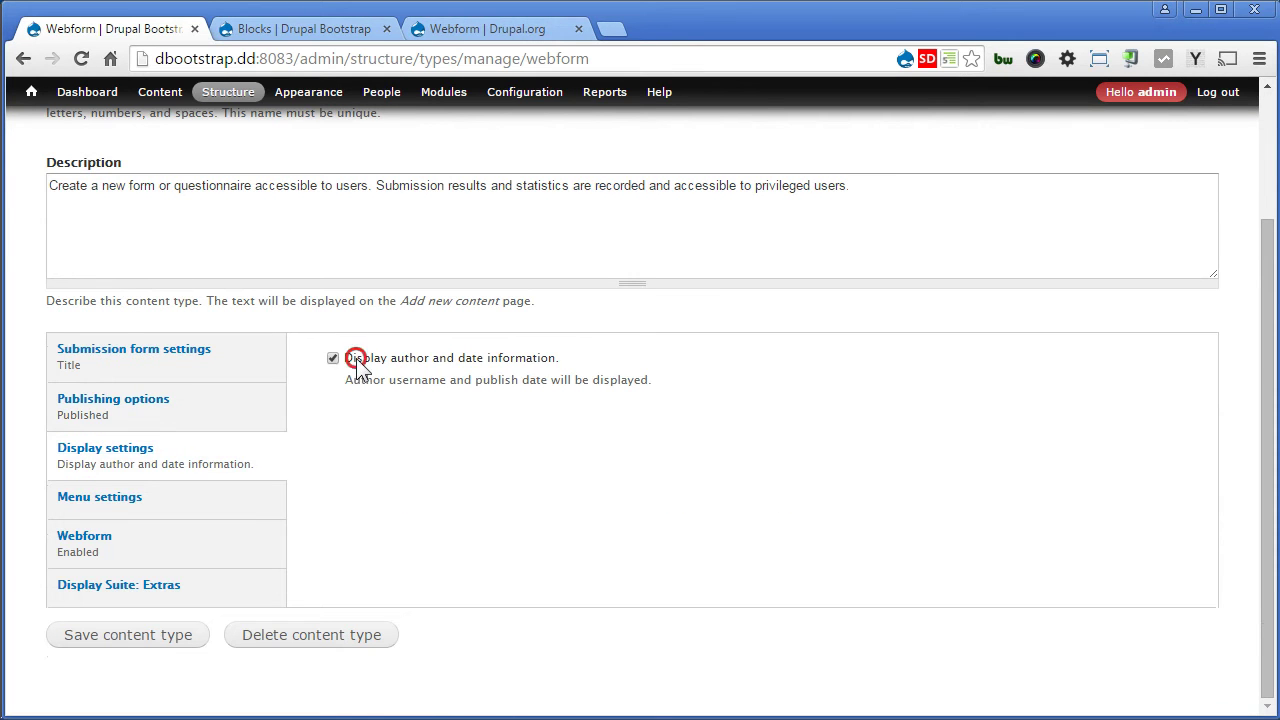
{"action": "left_click", "coordinate": [220, 504]}
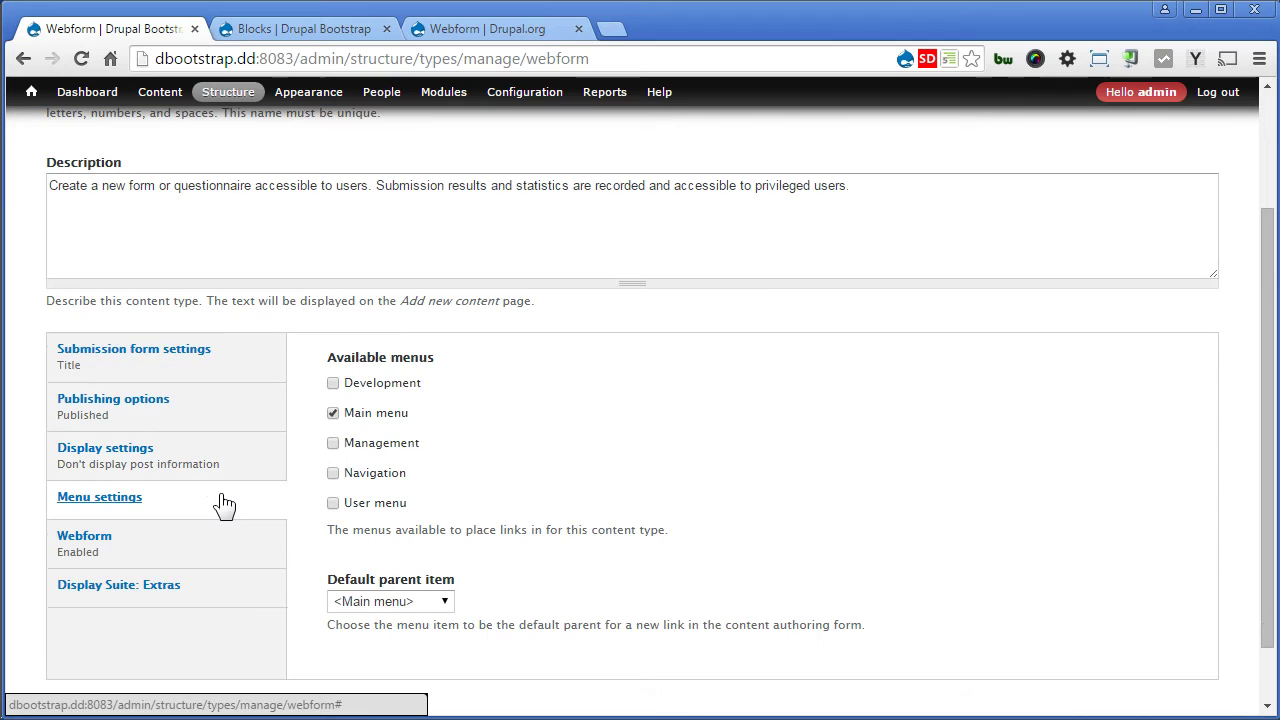
{"action": "scroll", "coordinate": [224, 504], "scroll_direction": "down", "scroll_amount": 2}
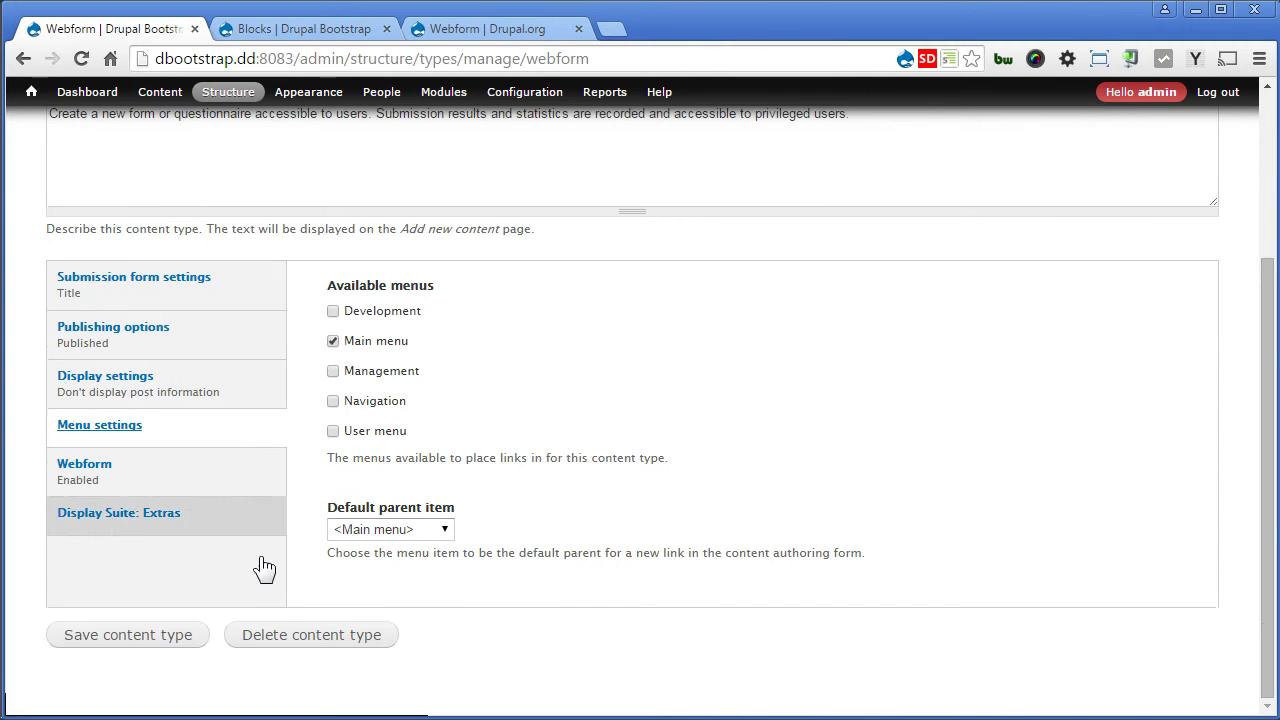
{"action": "left_click", "coordinate": [143, 636]}
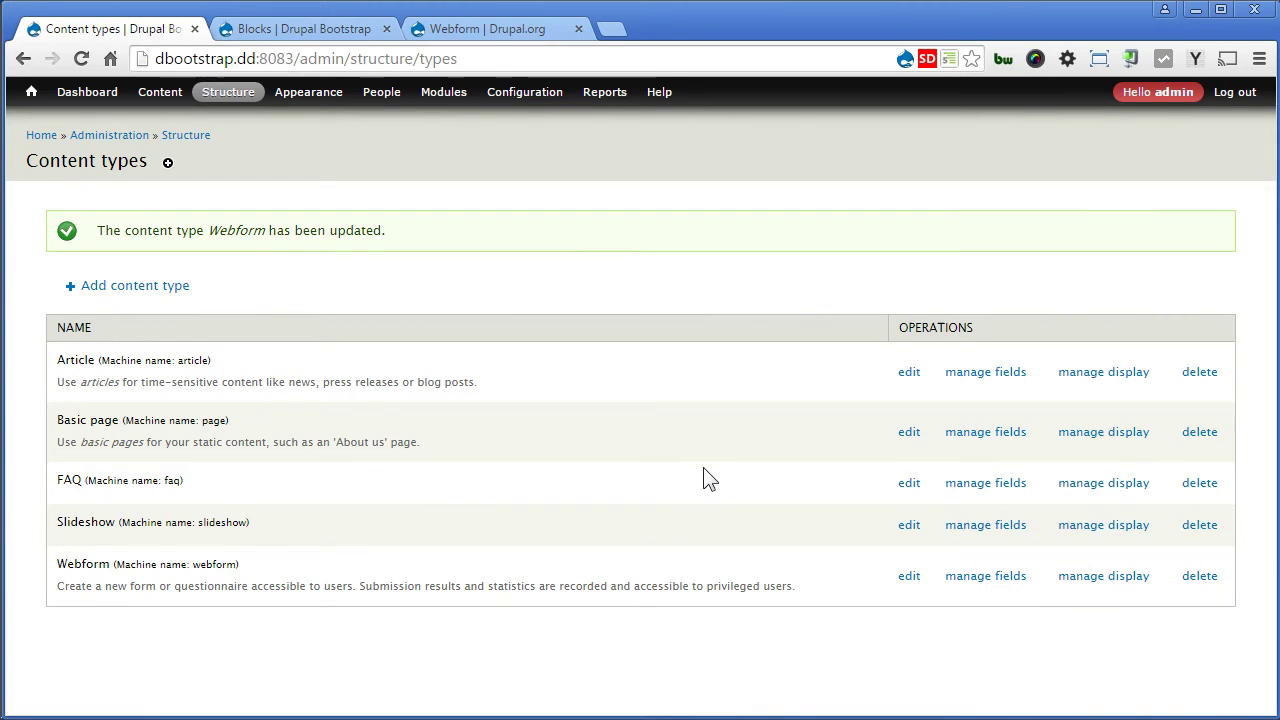
- Add the existing Body field (Long text and summary) to the Webform content type's fields and save
{"action": "left_click", "coordinate": [990, 576]}
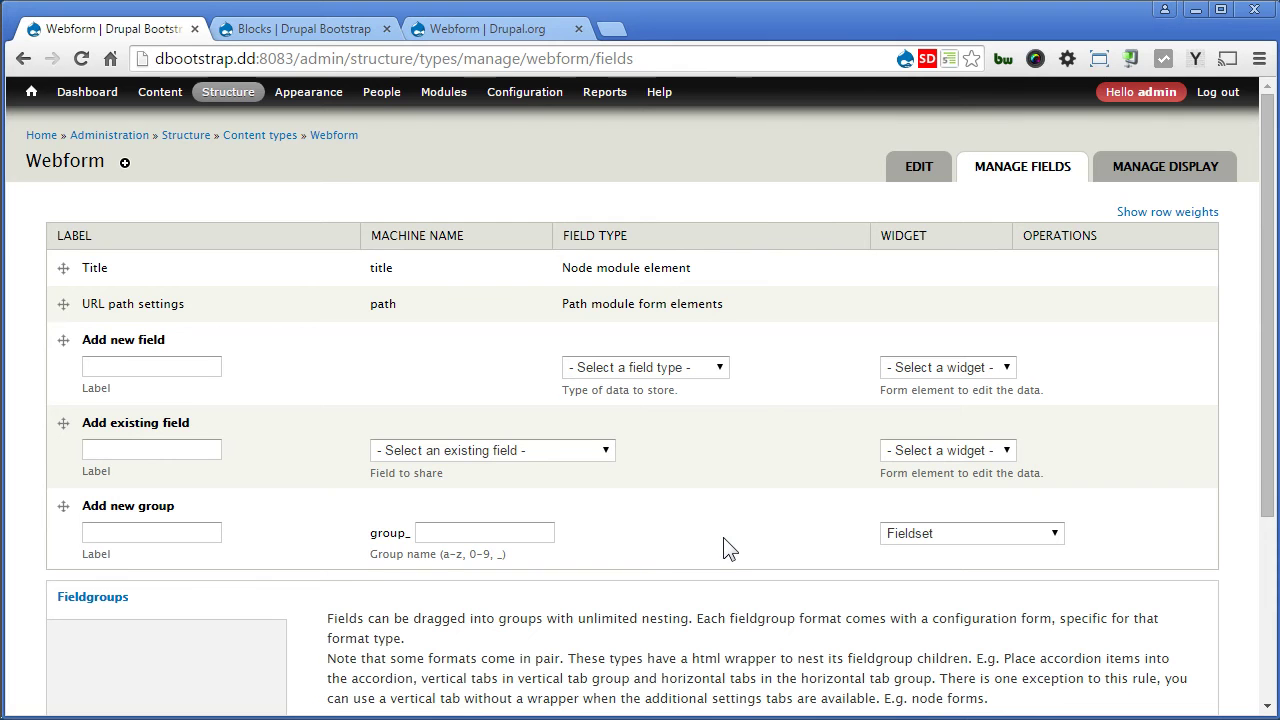
{"action": "left_click", "coordinate": [587, 452]}
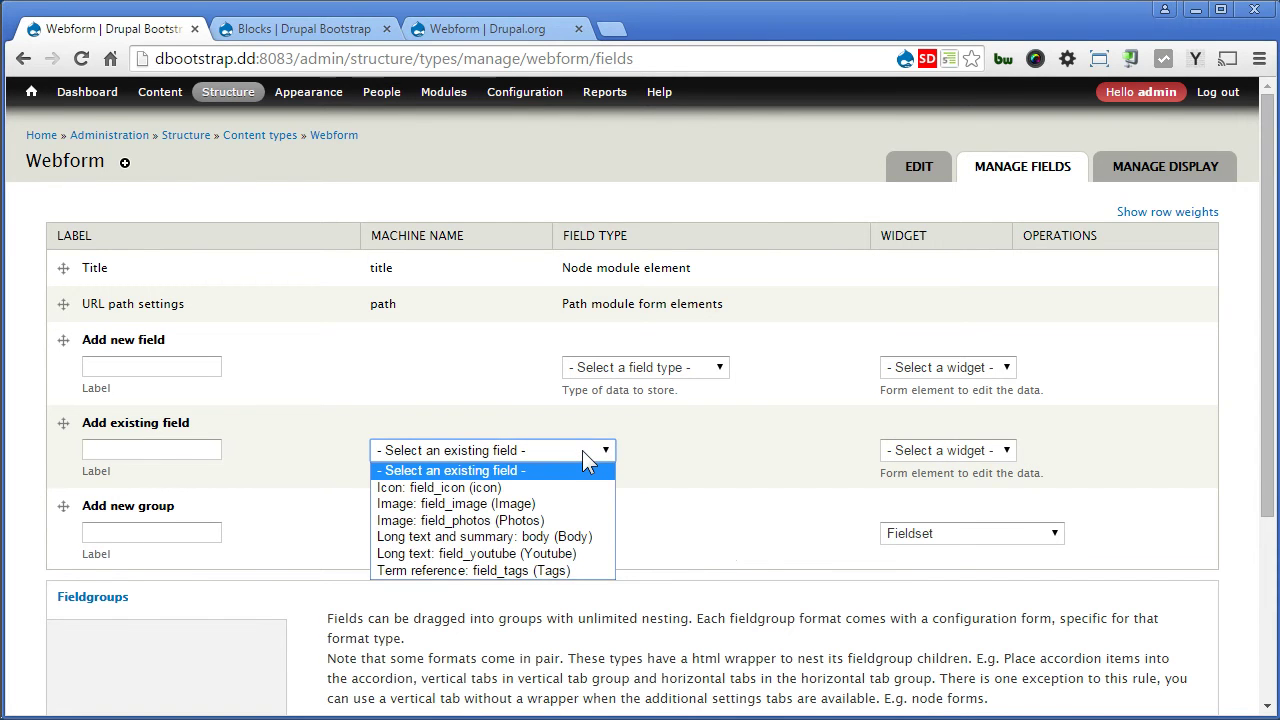
{"action": "left_click", "coordinate": [575, 540]}
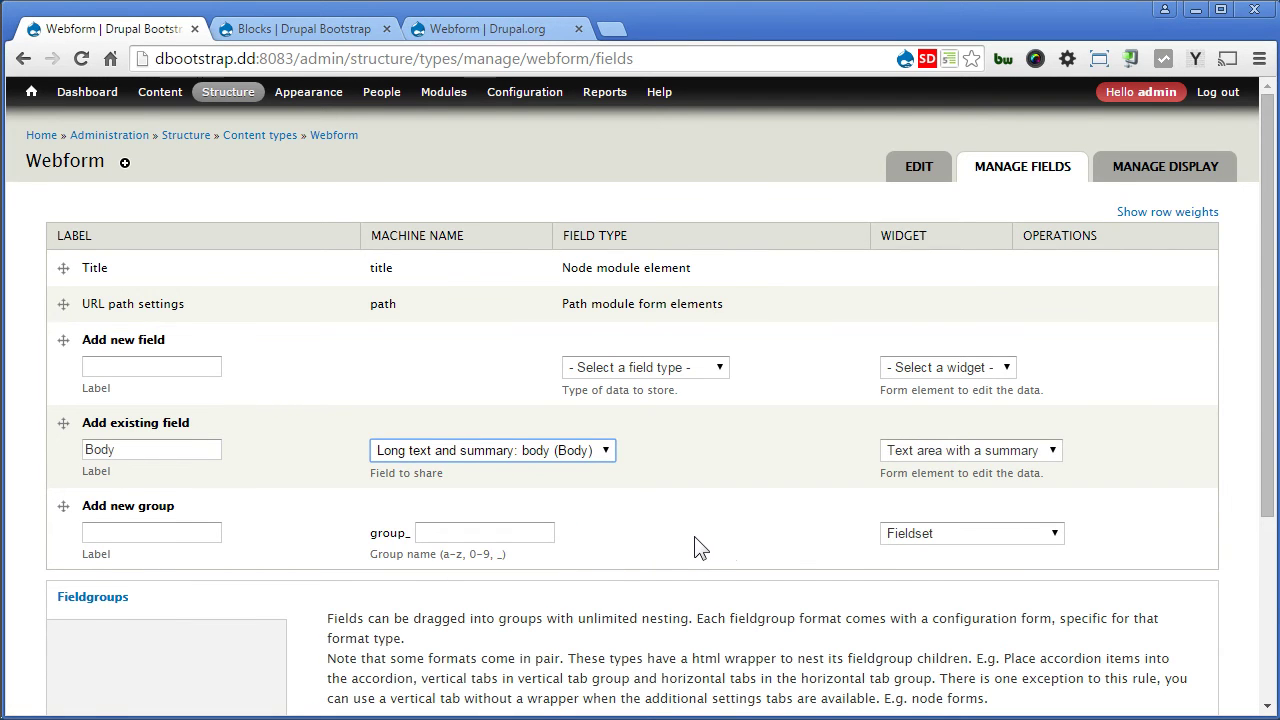
{"action": "scroll", "coordinate": [700, 548], "scroll_direction": "down", "scroll_amount": 3}
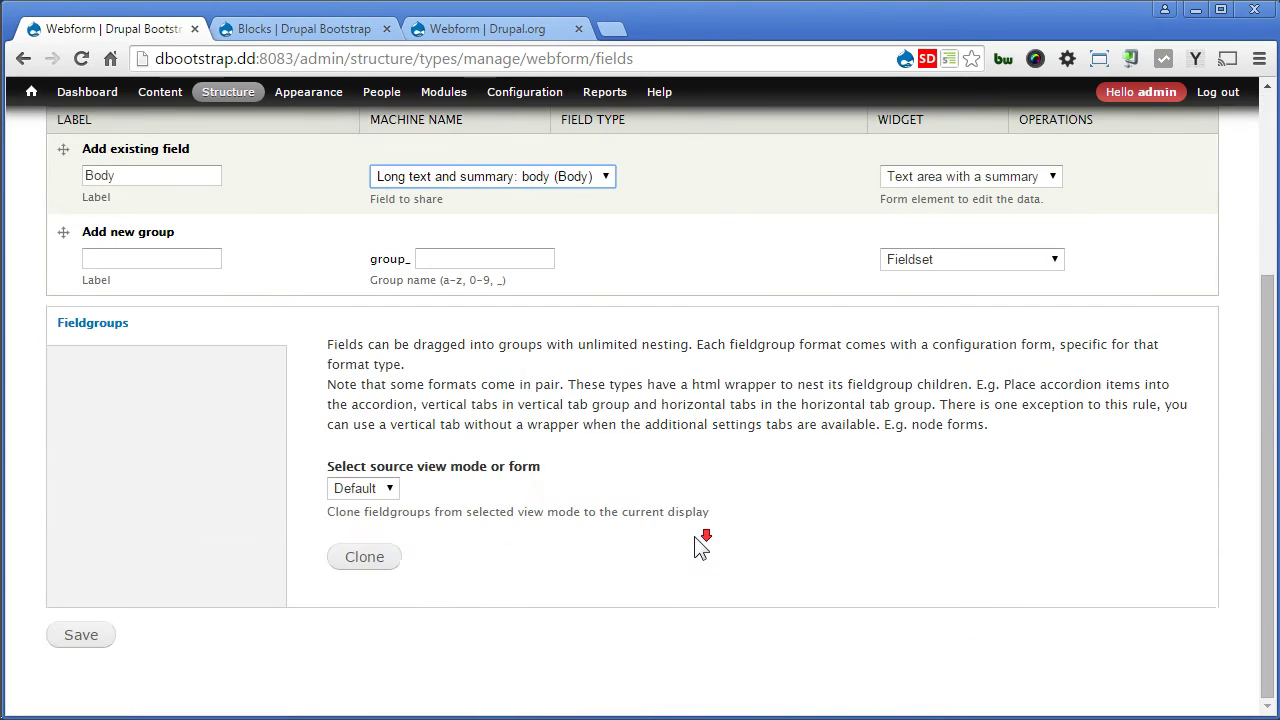
{"action": "left_click", "coordinate": [83, 634]}
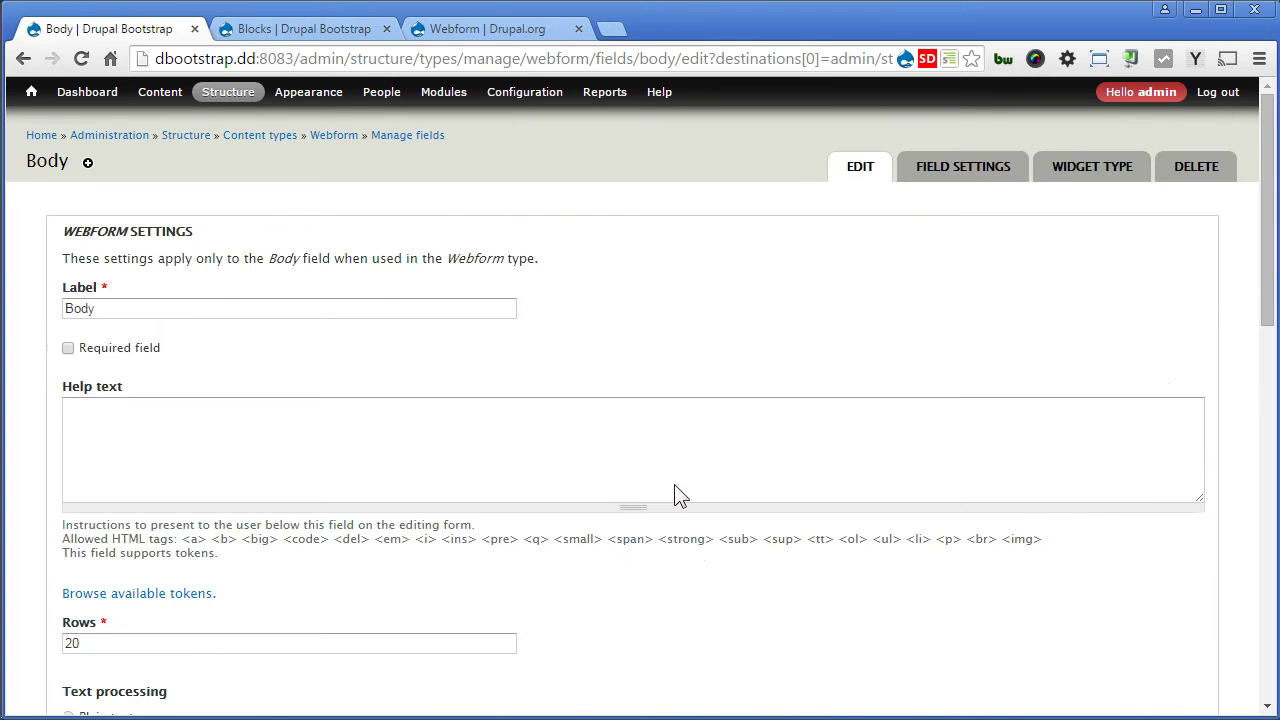
- Enable Summary input for the Webform type's Body field and save the field settings
{"action": "scroll", "coordinate": [676, 494], "scroll_direction": "down", "scroll_amount": 3}
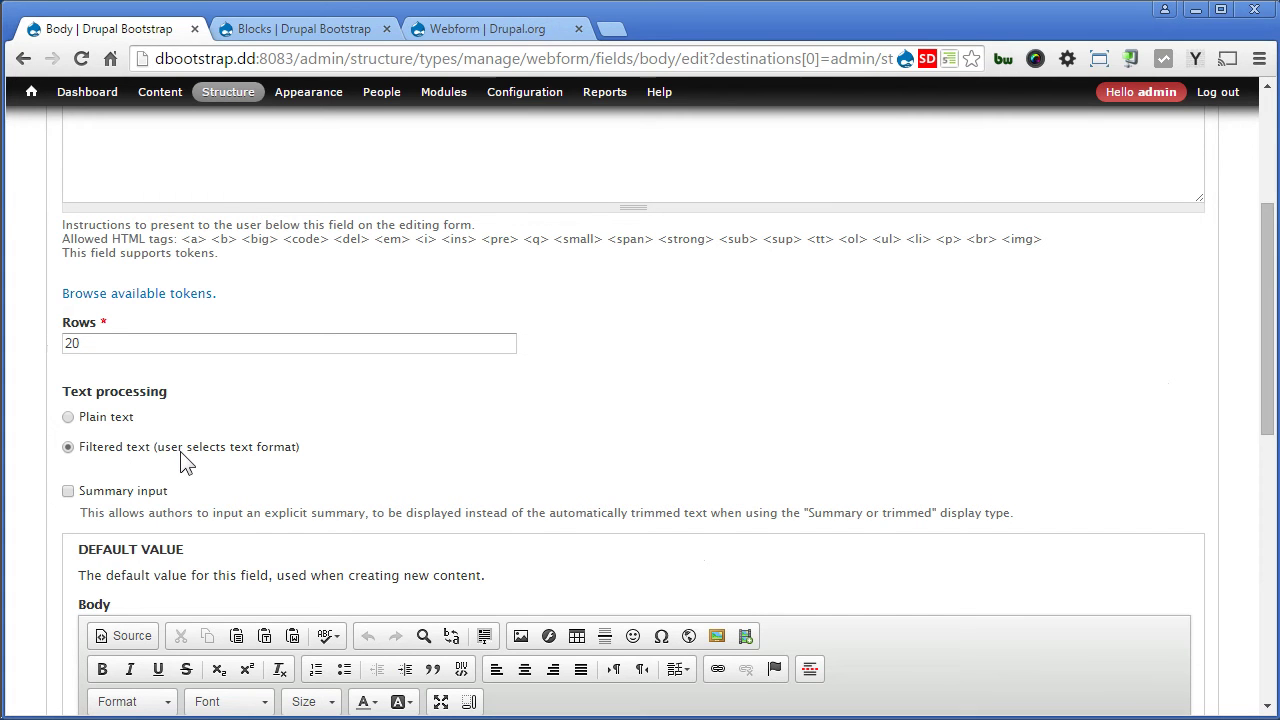
{"action": "left_click", "coordinate": [155, 491]}
{"action": "left_click_drag", "start_coordinate": [1260, 366], "coordinate": [1237, 663]}
{"action": "left_click", "coordinate": [126, 640]}
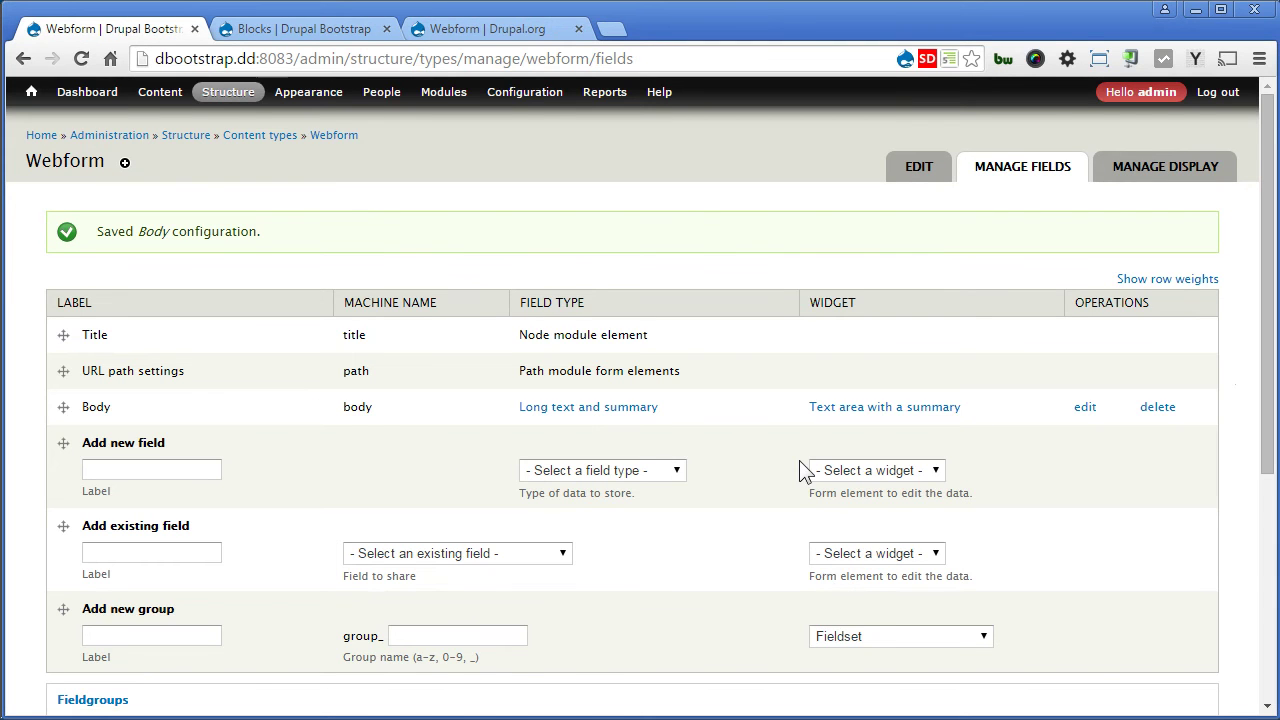
- Start a new Webform content item titled Contact Us and paste Lorem Ipsum filler paragraphs into its body
{"action": "mouse_move", "coordinate": [163, 100]}
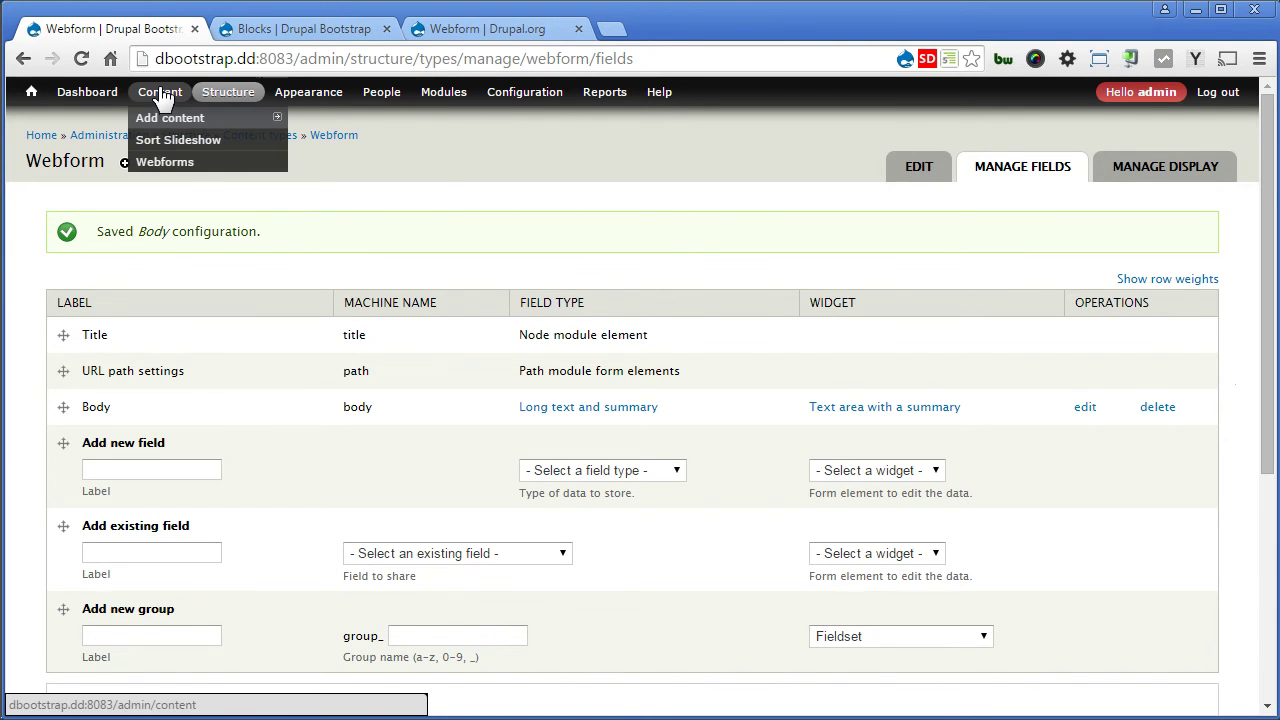
{"action": "left_click", "coordinate": [331, 207]}
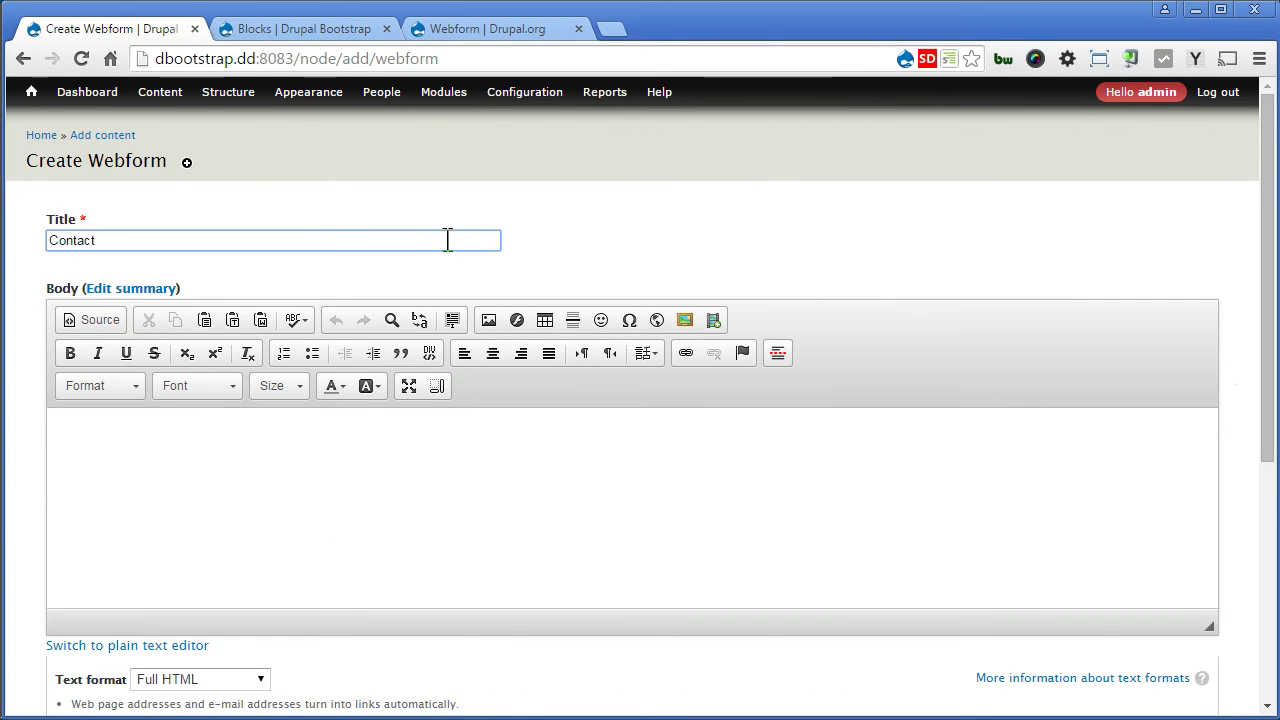
{"action": "type", "text": "Us"}
{"action": "left_click", "coordinate": [453, 440]}
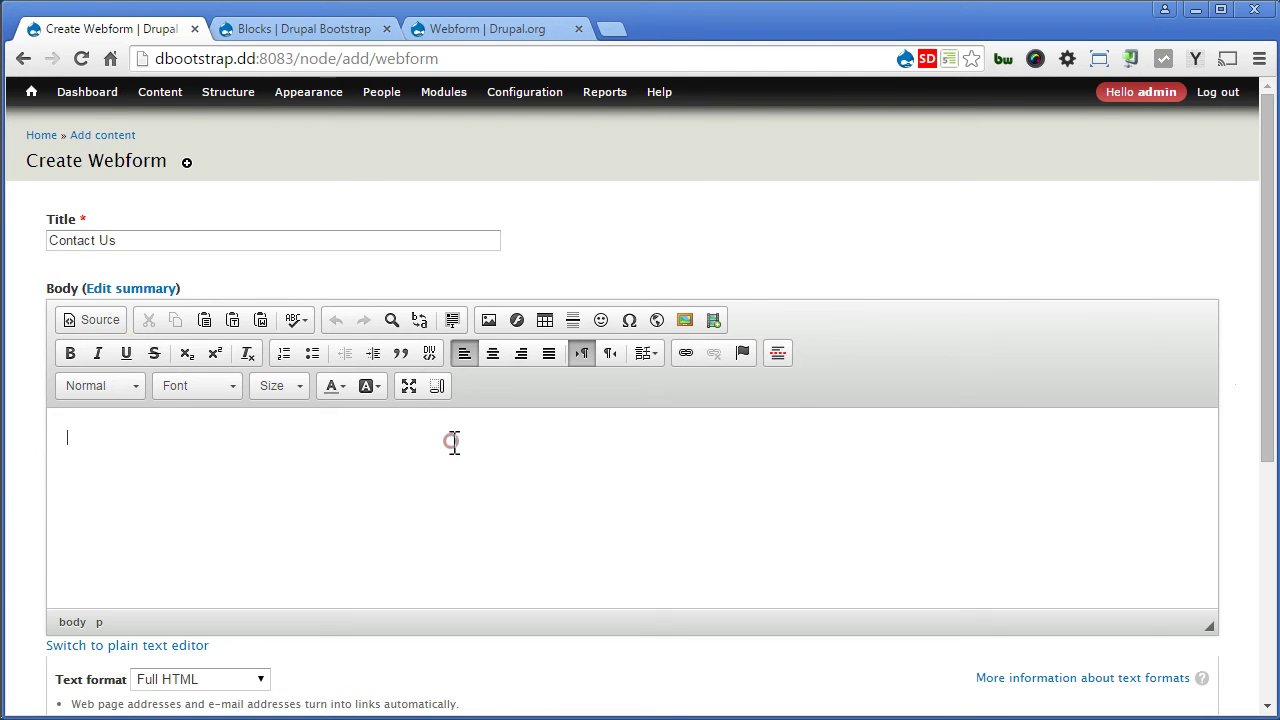
{"action": "left_click", "coordinate": [1195, 58]}
{"action": "left_click", "coordinate": [1187, 236]}
{"action": "key", "text": "ctrl+v"}
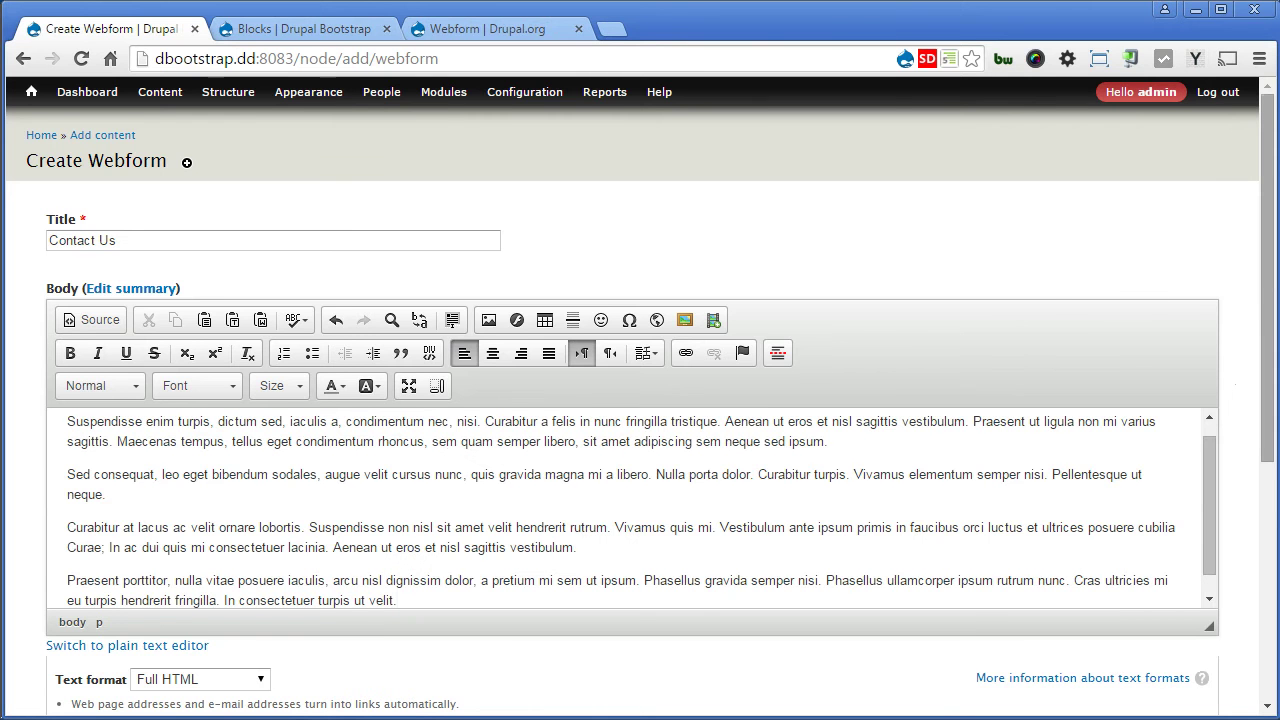
- Provide a main menu link titled Contact Us for the new webform and save it
{"action": "left_click_drag", "start_coordinate": [1268, 290], "coordinate": [1260, 580]}
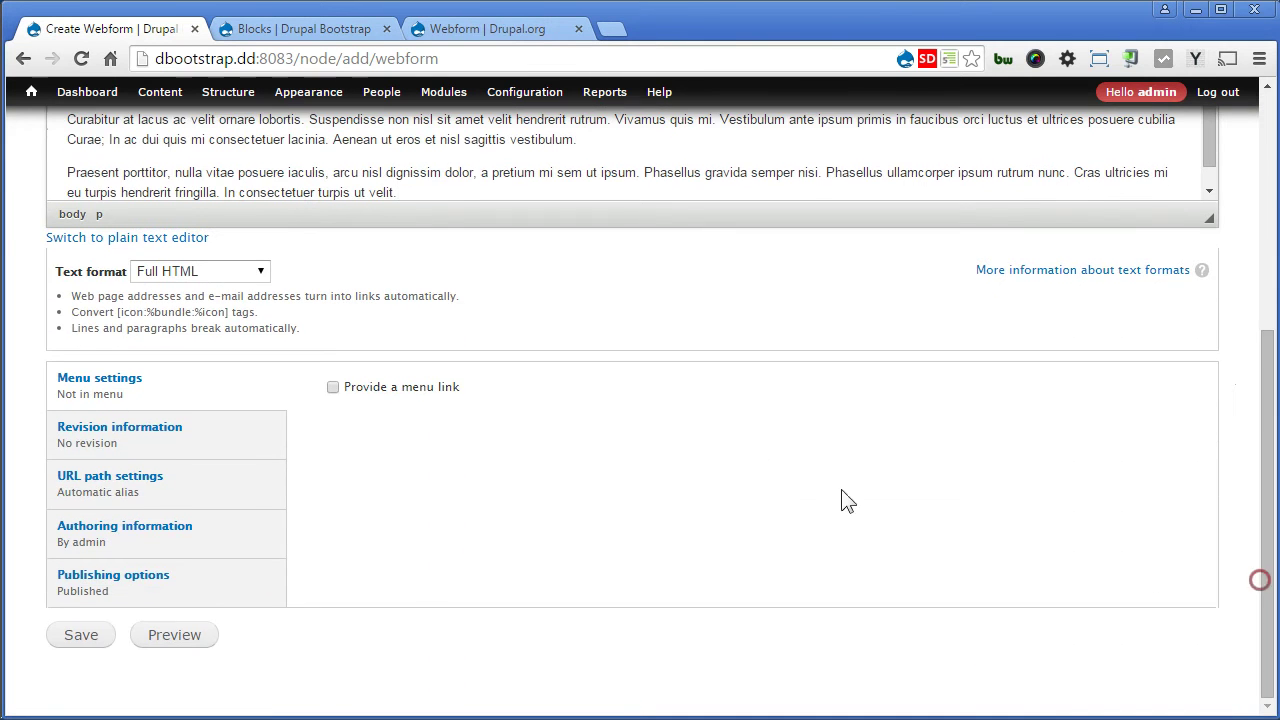
{"action": "left_click", "coordinate": [418, 390]}
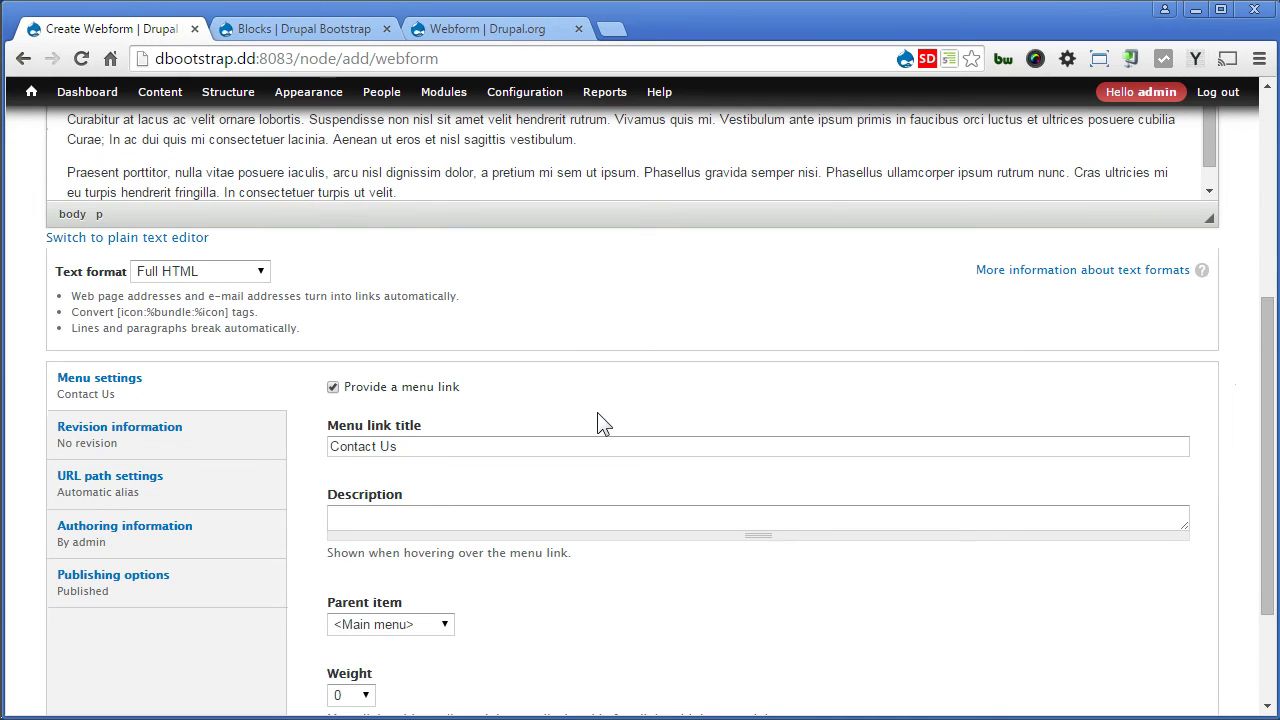
{"action": "scroll", "coordinate": [618, 476], "scroll_direction": "down", "scroll_amount": 2}
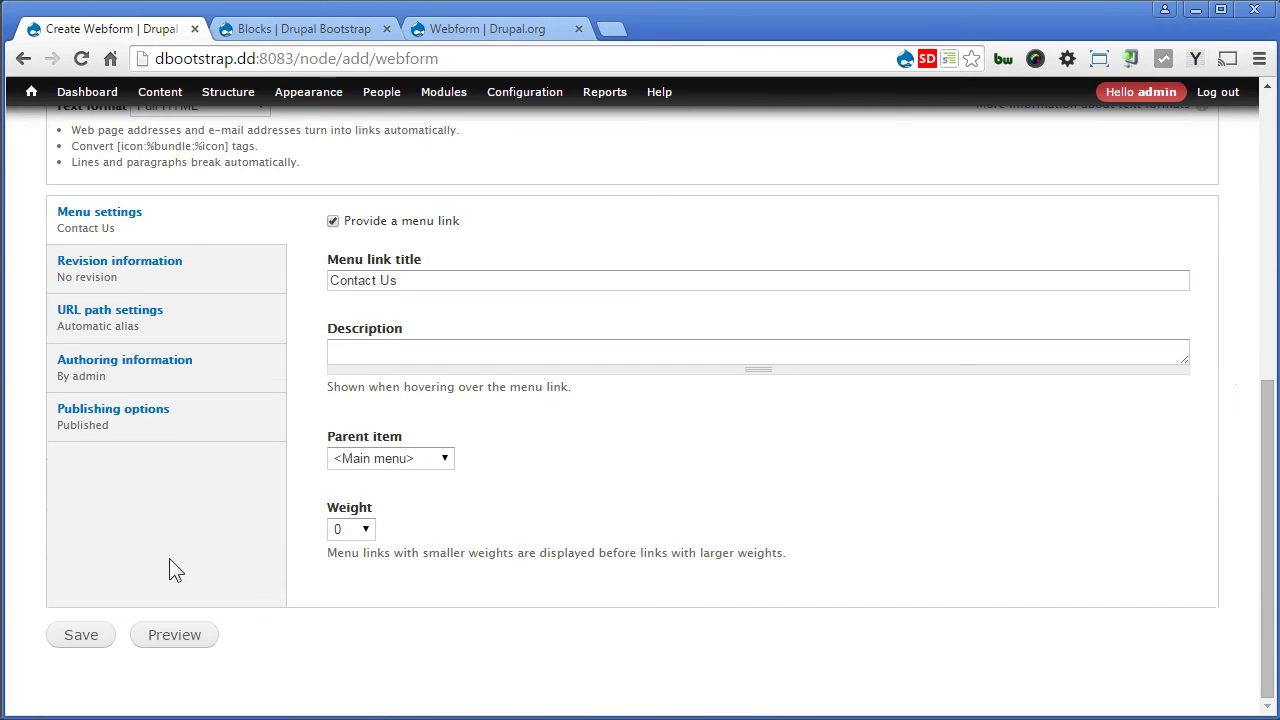
{"action": "left_click", "coordinate": [90, 634]}
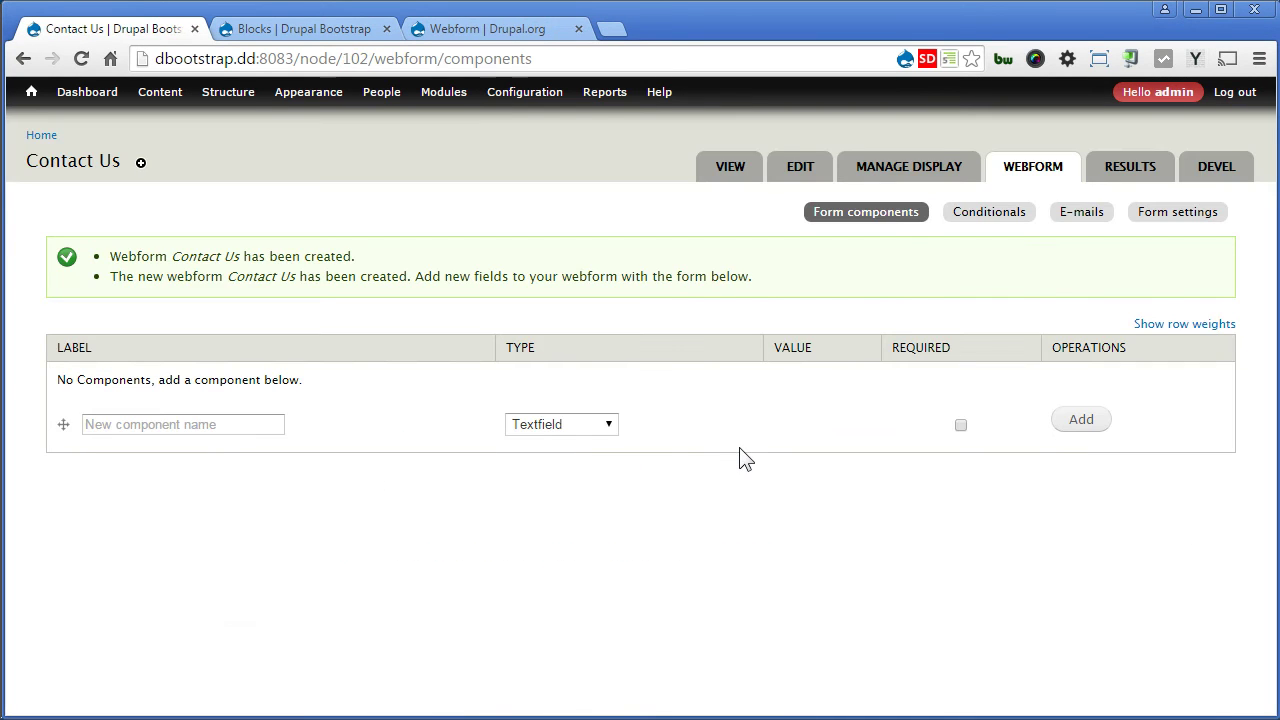
- Add a required Textfield component labelled Name to the Contact Us webform and save the component
{"action": "left_click", "coordinate": [256, 423]}
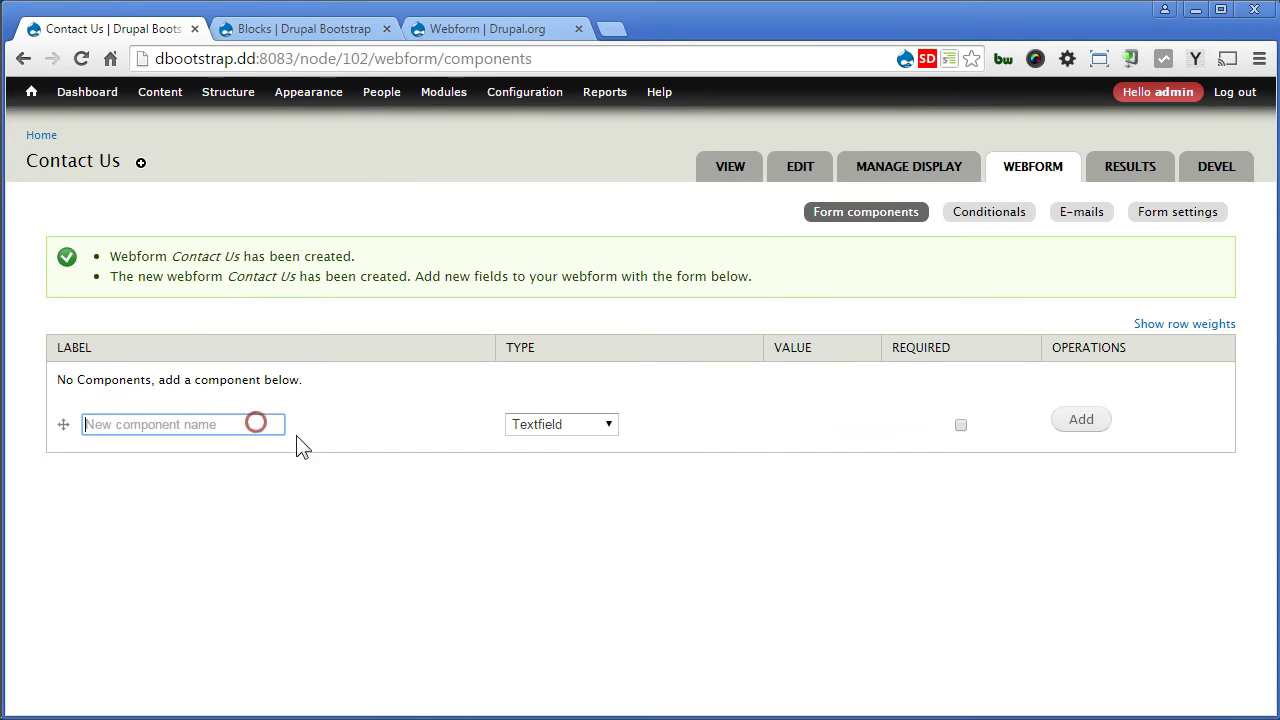
{"action": "type", "text": "Name"}
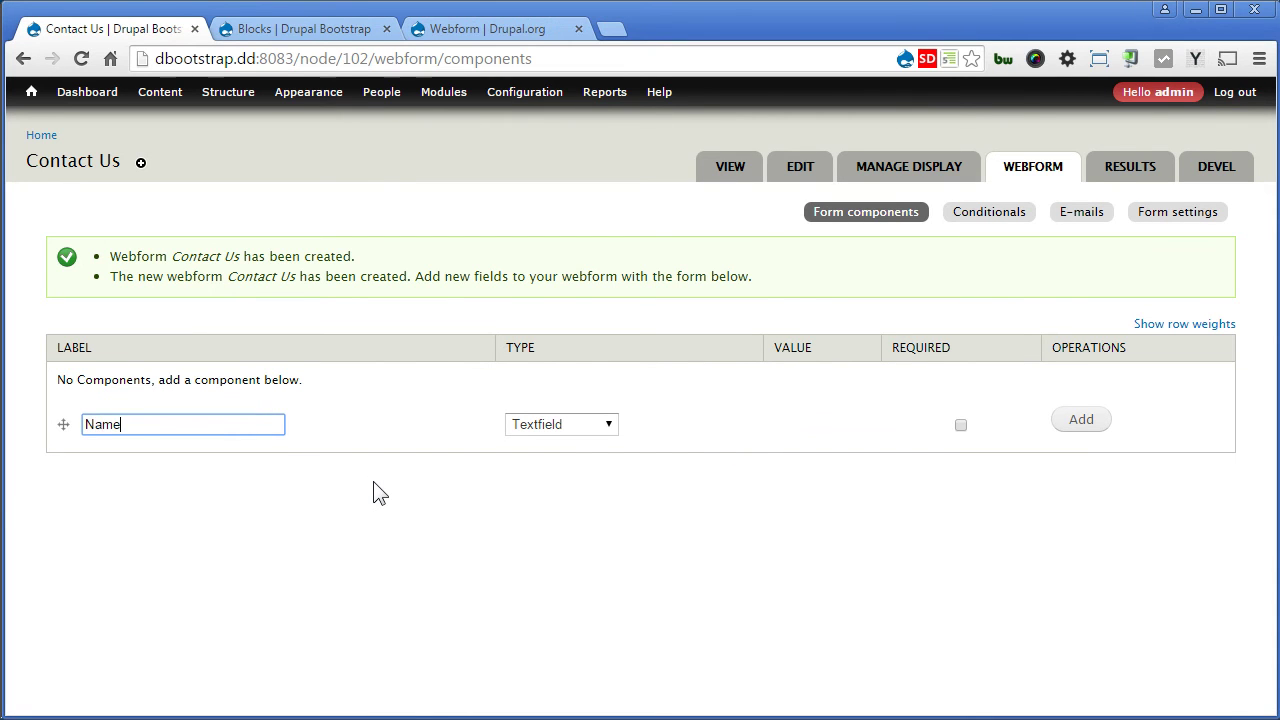
{"action": "left_click", "coordinate": [961, 425]}
{"action": "left_click", "coordinate": [1078, 423]}
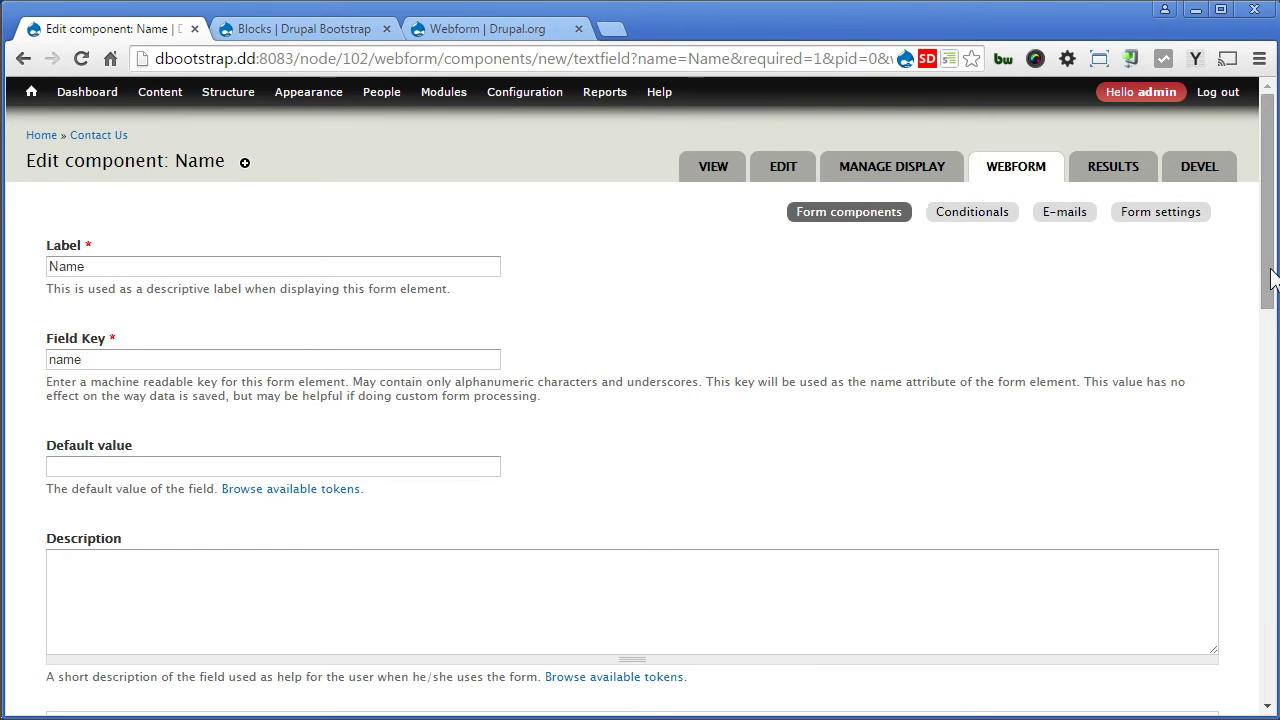
{"action": "left_click_drag", "start_coordinate": [1268, 271], "coordinate": [1232, 697]}
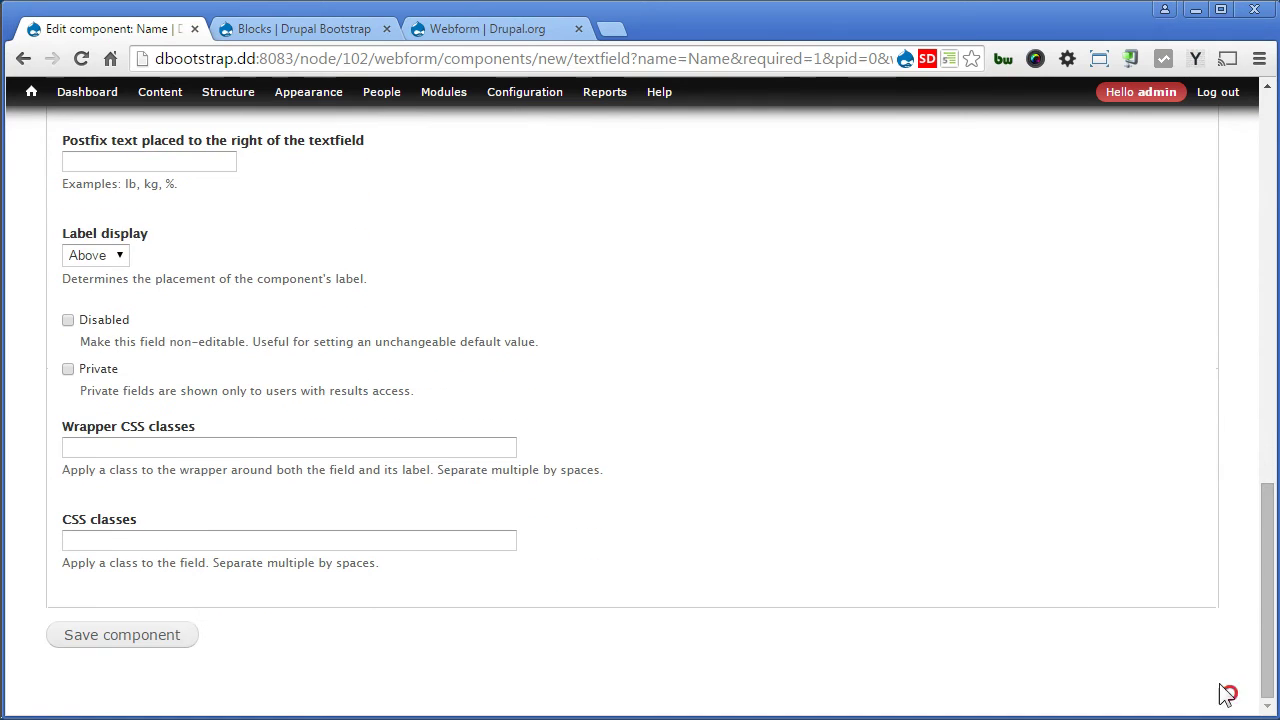
{"action": "left_click", "coordinate": [105, 636]}
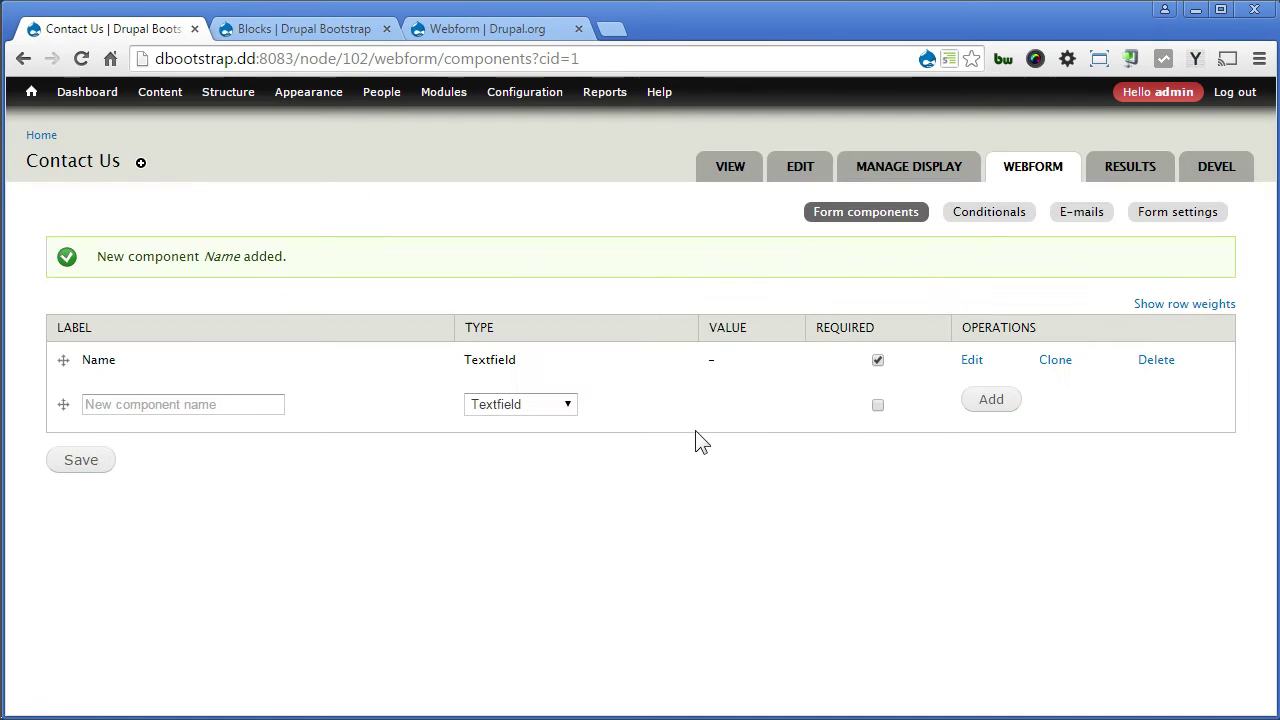
- Add a required E-mail component labelled Email to the Contact Us webform and save the component
{"action": "left_click", "coordinate": [257, 401]}
{"action": "type", "text": "Email"}
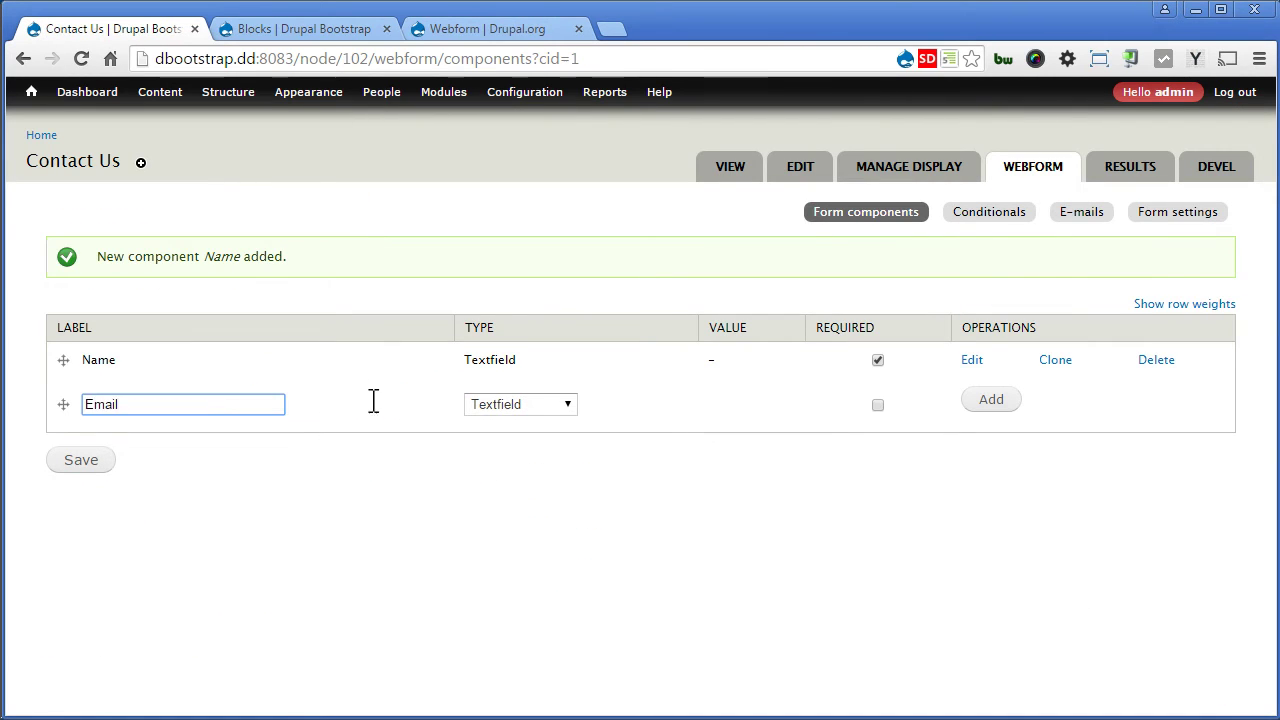
{"action": "left_click", "coordinate": [500, 405]}
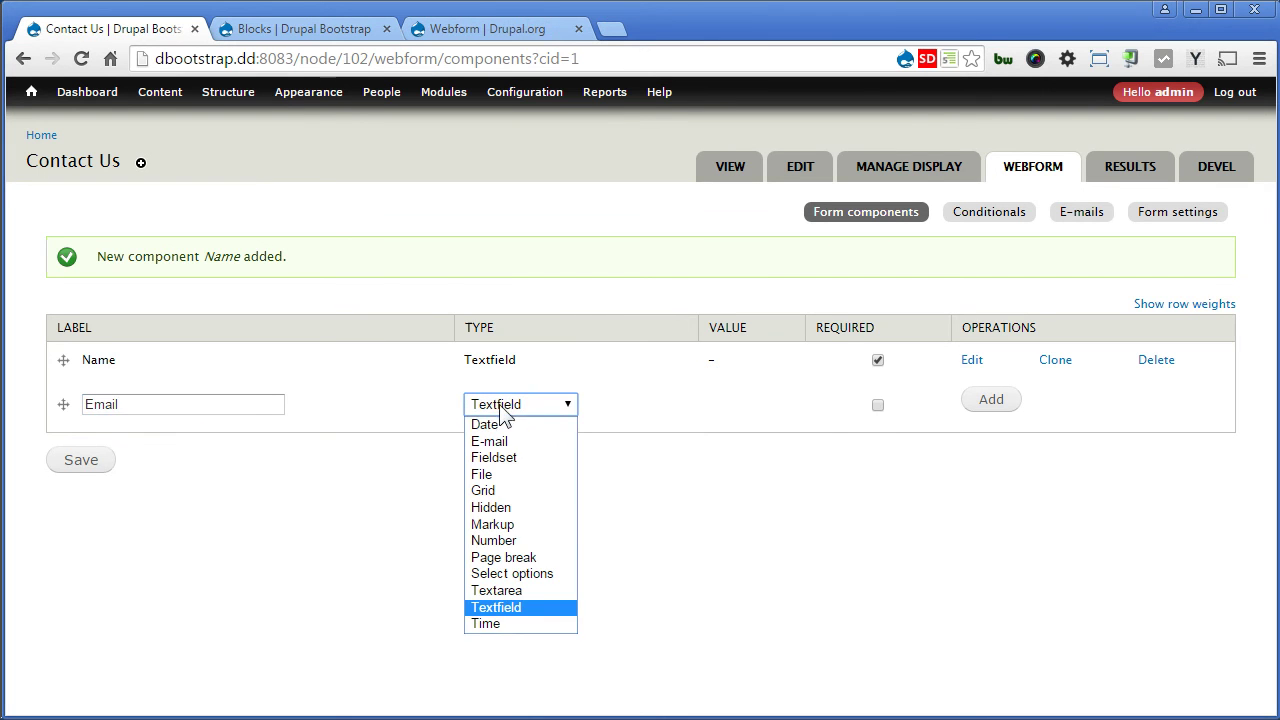
{"action": "left_click", "coordinate": [509, 441]}
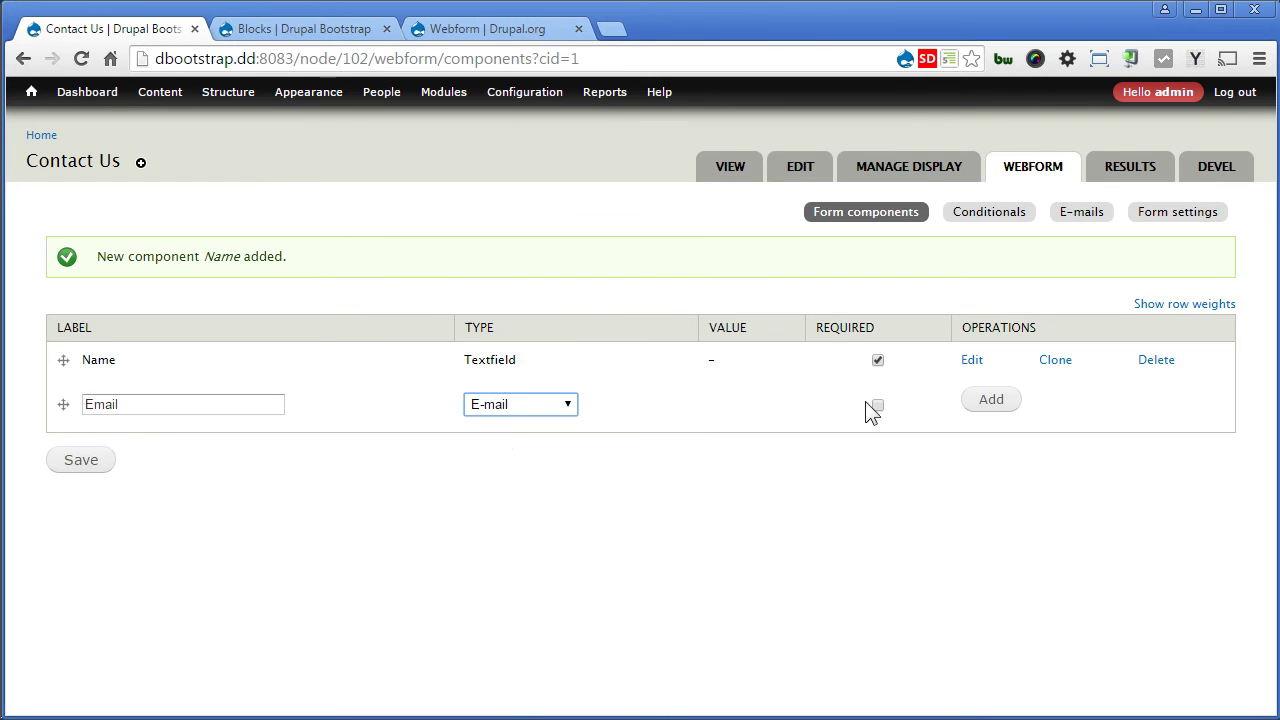
{"action": "left_click", "coordinate": [877, 406]}
{"action": "left_click", "coordinate": [988, 399]}
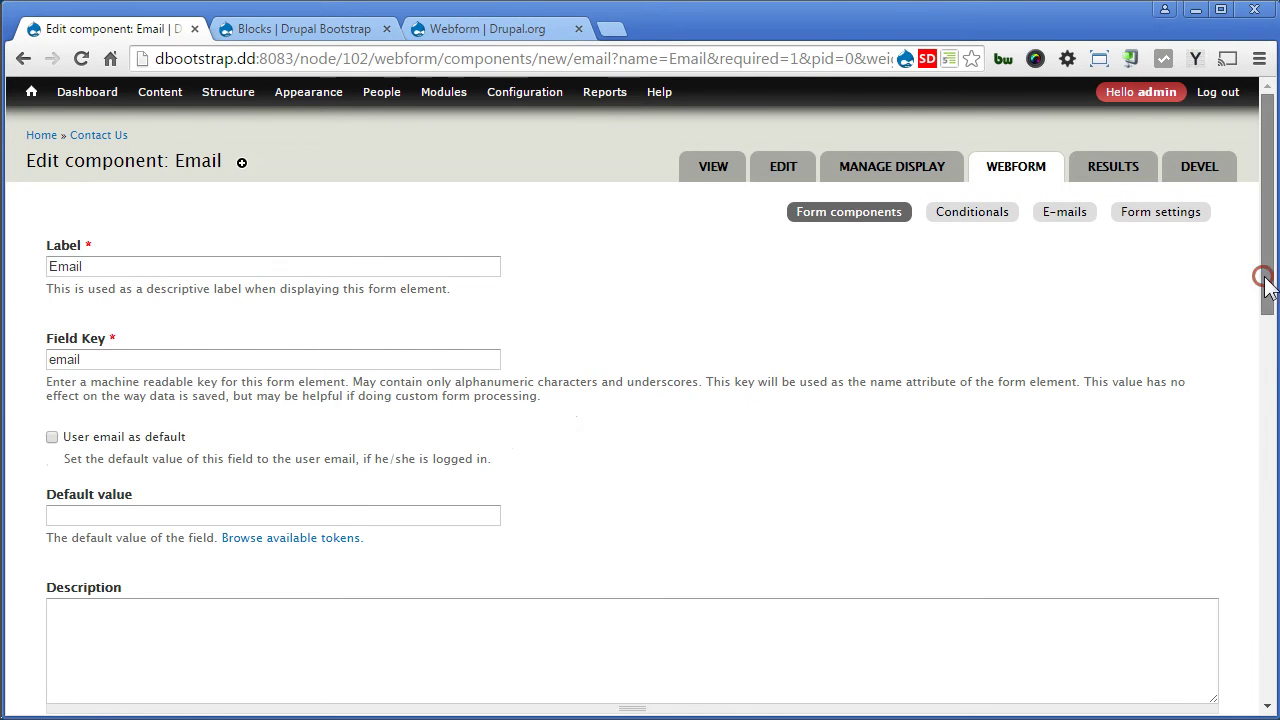
{"action": "left_click_drag", "start_coordinate": [1266, 274], "coordinate": [1234, 670]}
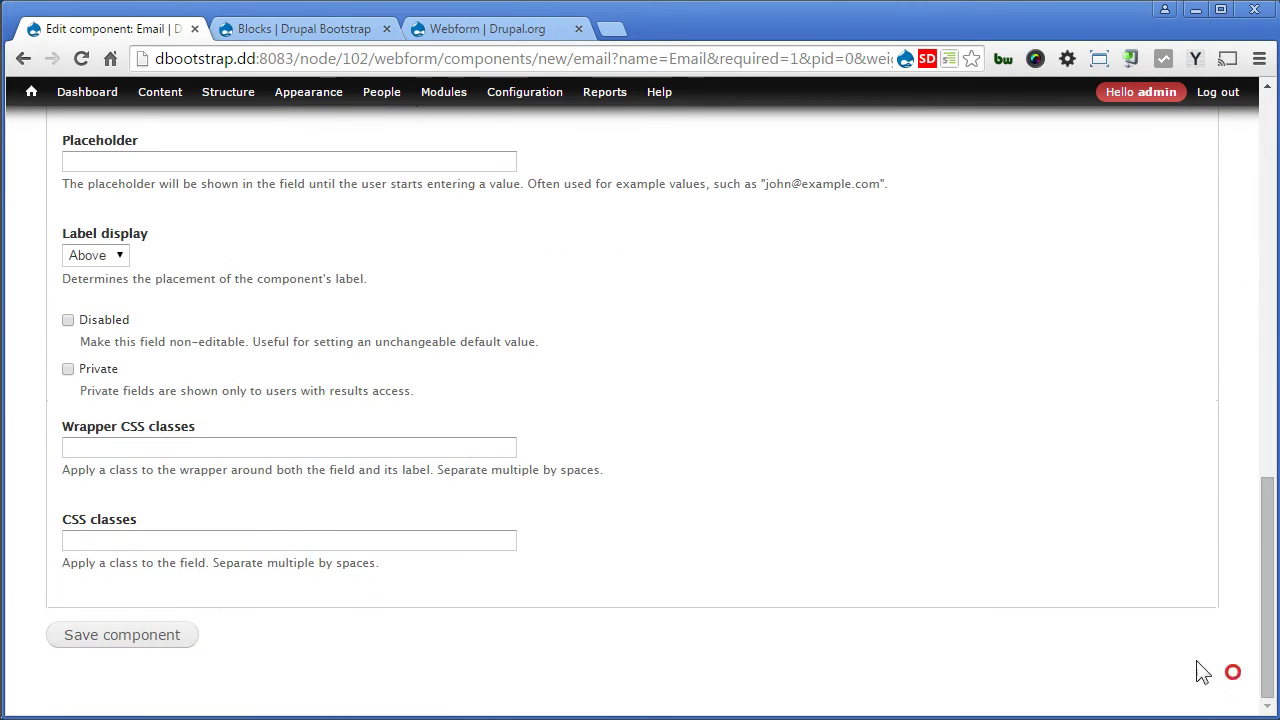
{"action": "left_click", "coordinate": [106, 634]}
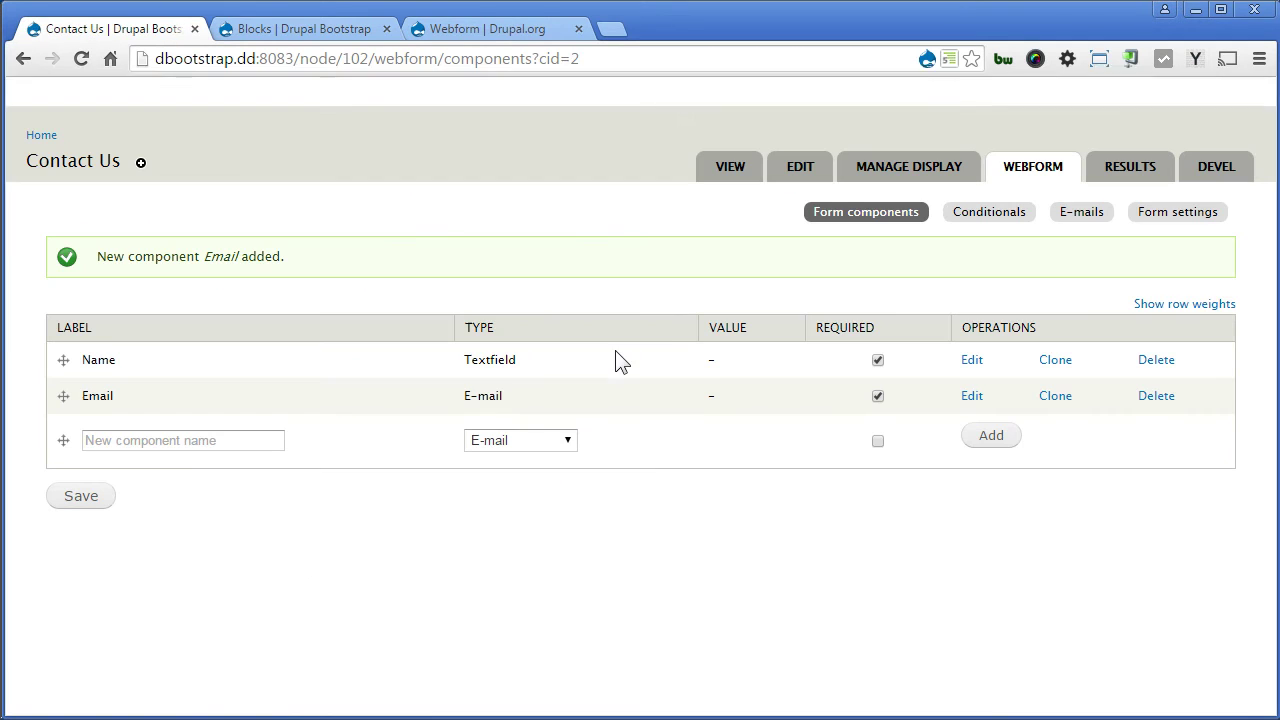
- Add a required Textfield component labelled Subject to the Contact Us webform and save the component
{"action": "left_click", "coordinate": [228, 441]}
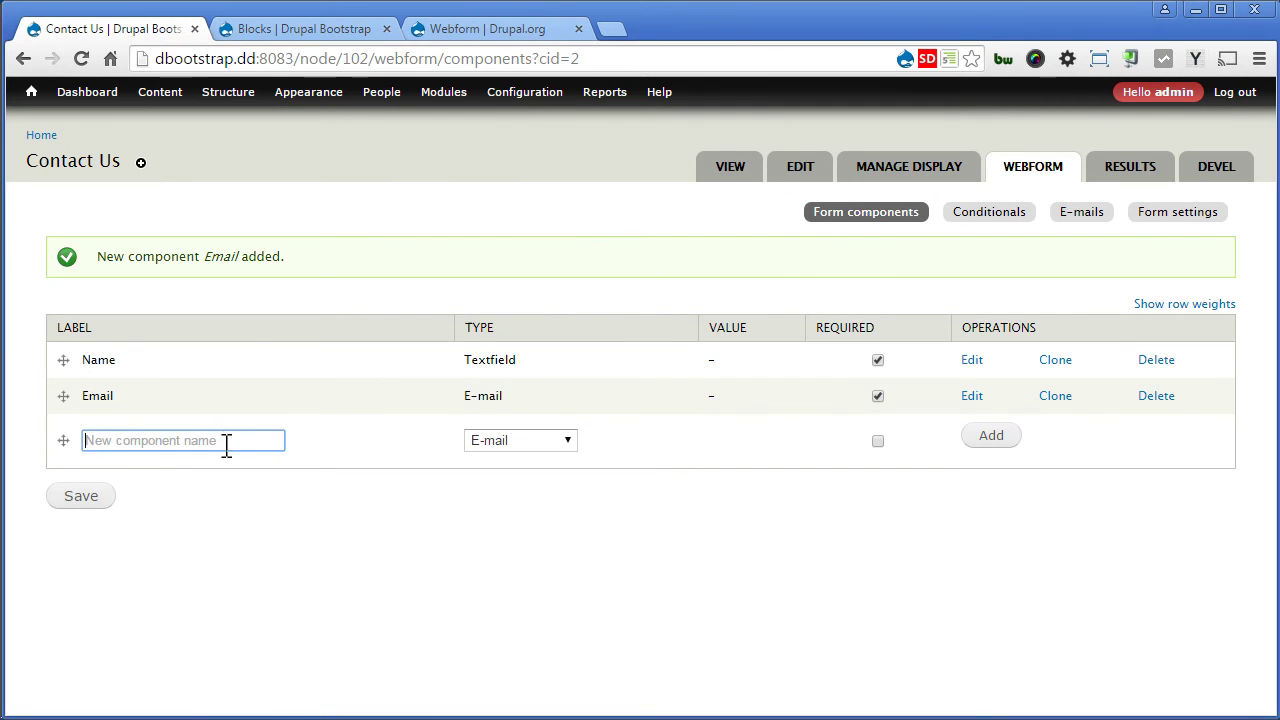
{"action": "type", "text": "Subject"}
{"action": "left_click", "coordinate": [517, 441]}
{"action": "left_click", "coordinate": [524, 645]}
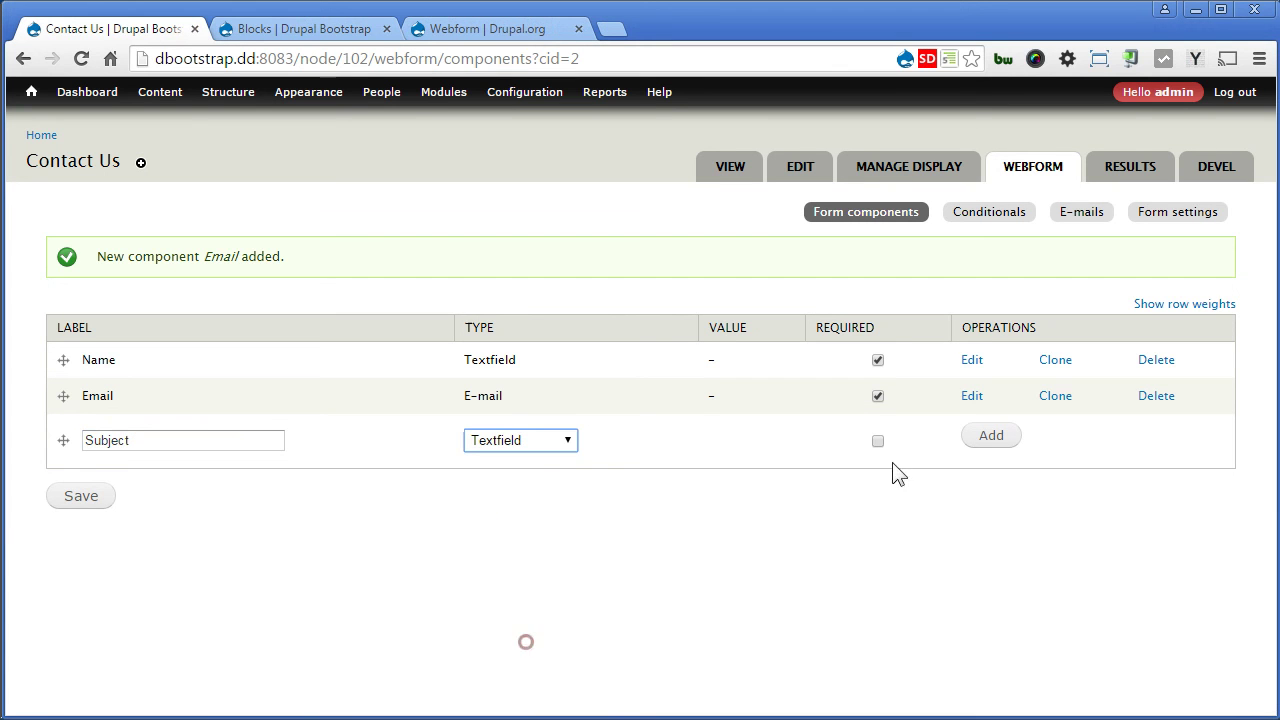
{"action": "left_click", "coordinate": [878, 441]}
{"action": "left_click", "coordinate": [991, 440]}
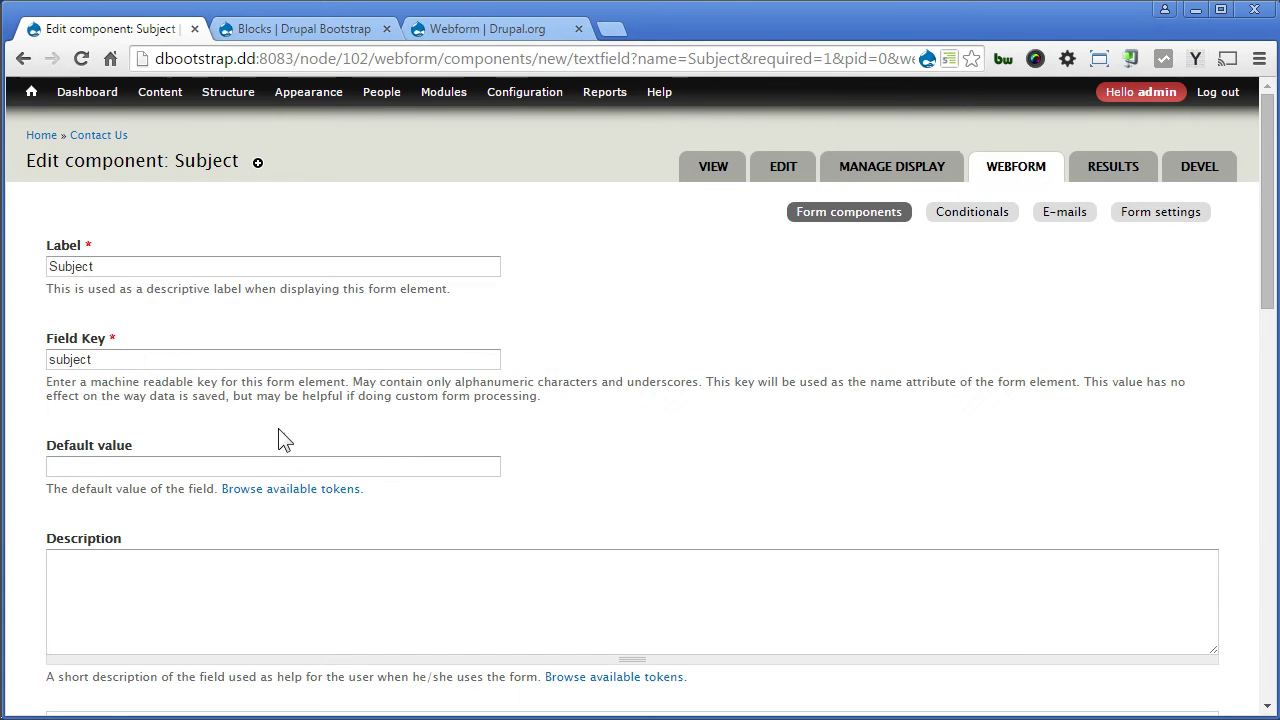
{"action": "scroll", "coordinate": [242, 465], "scroll_direction": "down", "scroll_amount": 15}
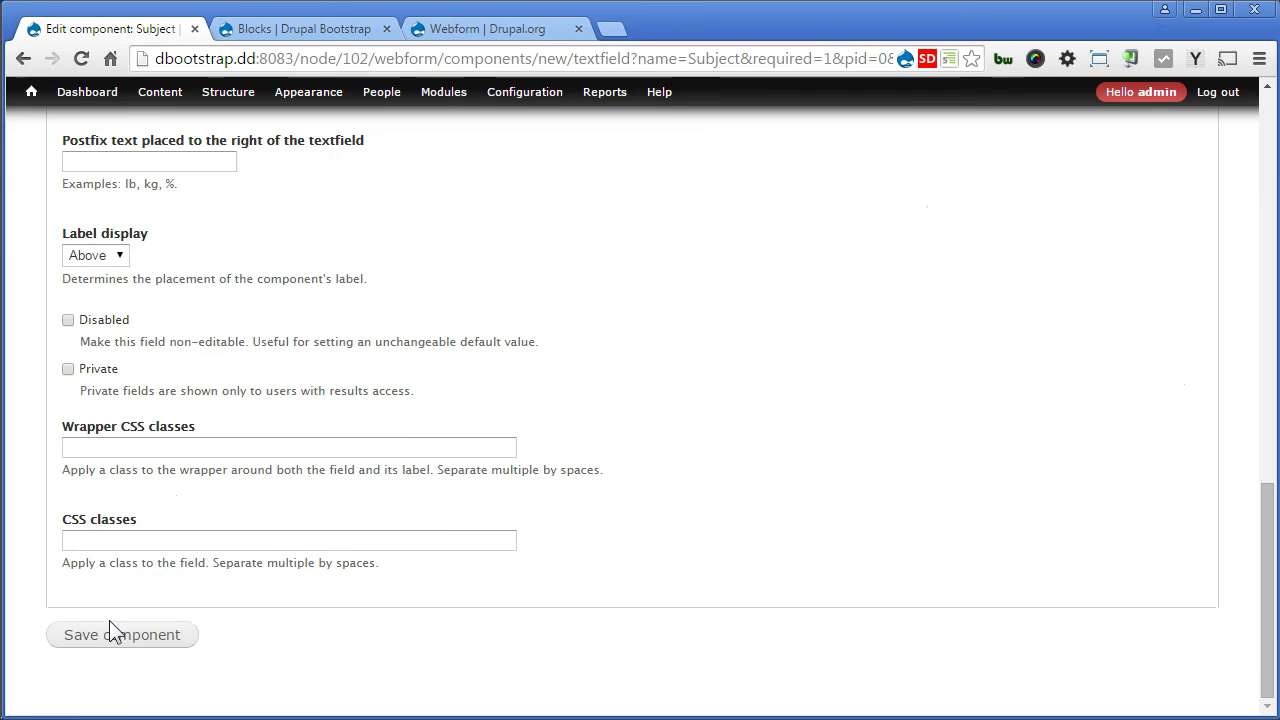
{"action": "left_click", "coordinate": [110, 628]}
- Add a required Textarea component labelled Message to the Contact Us webform and save the component
{"action": "left_click", "coordinate": [230, 477]}
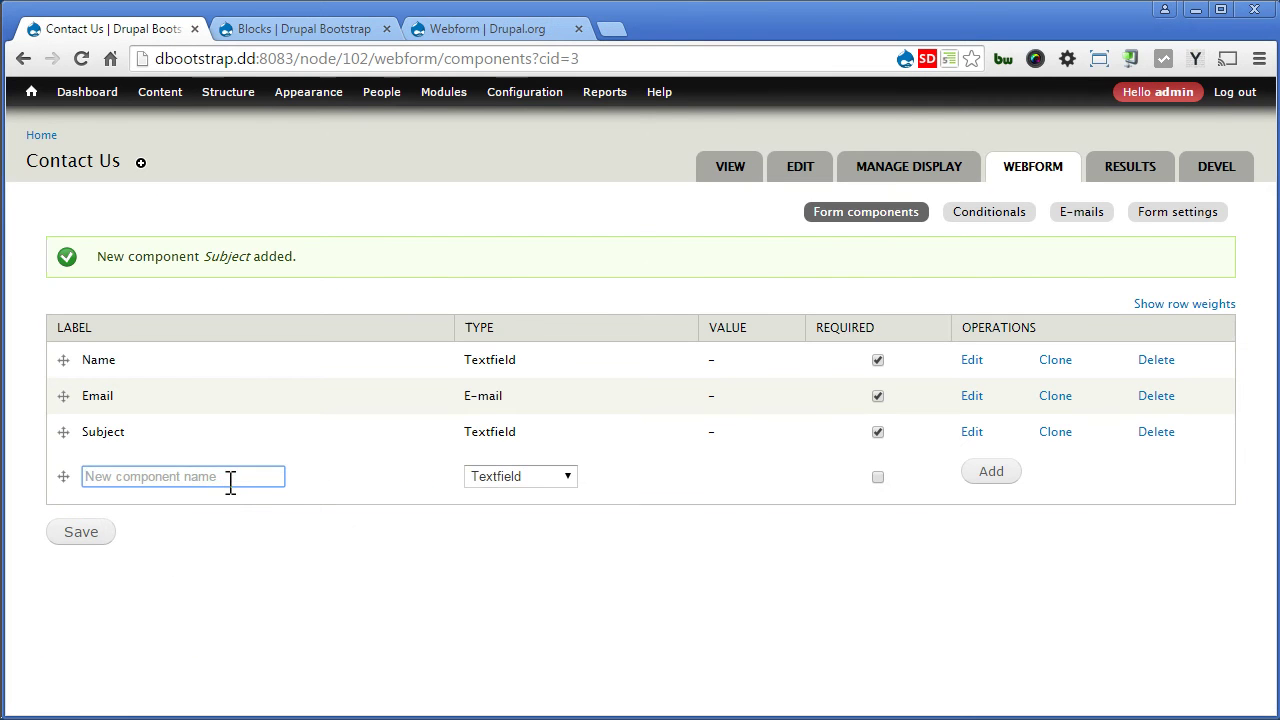
{"action": "type", "text": "Message"}
{"action": "key", "text": "Tab"}
{"action": "key", "text": "Up"}
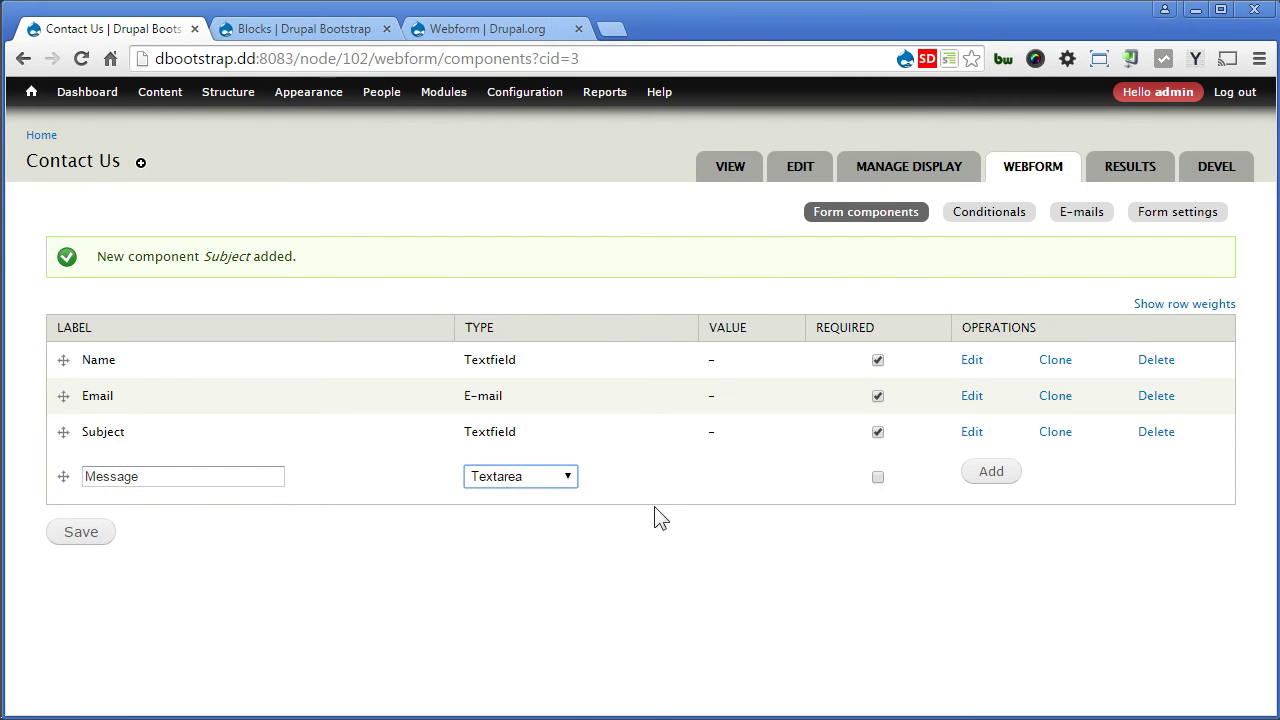
{"action": "left_click", "coordinate": [528, 474]}
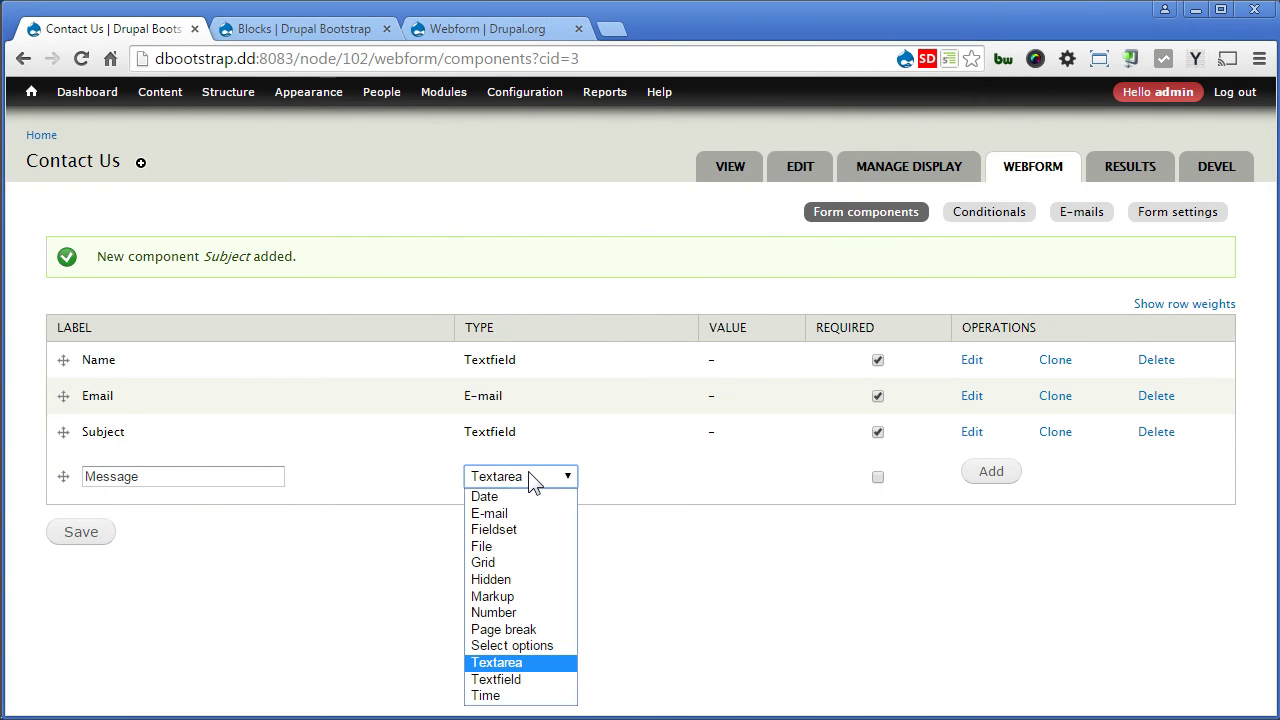
{"action": "left_click", "coordinate": [530, 662]}
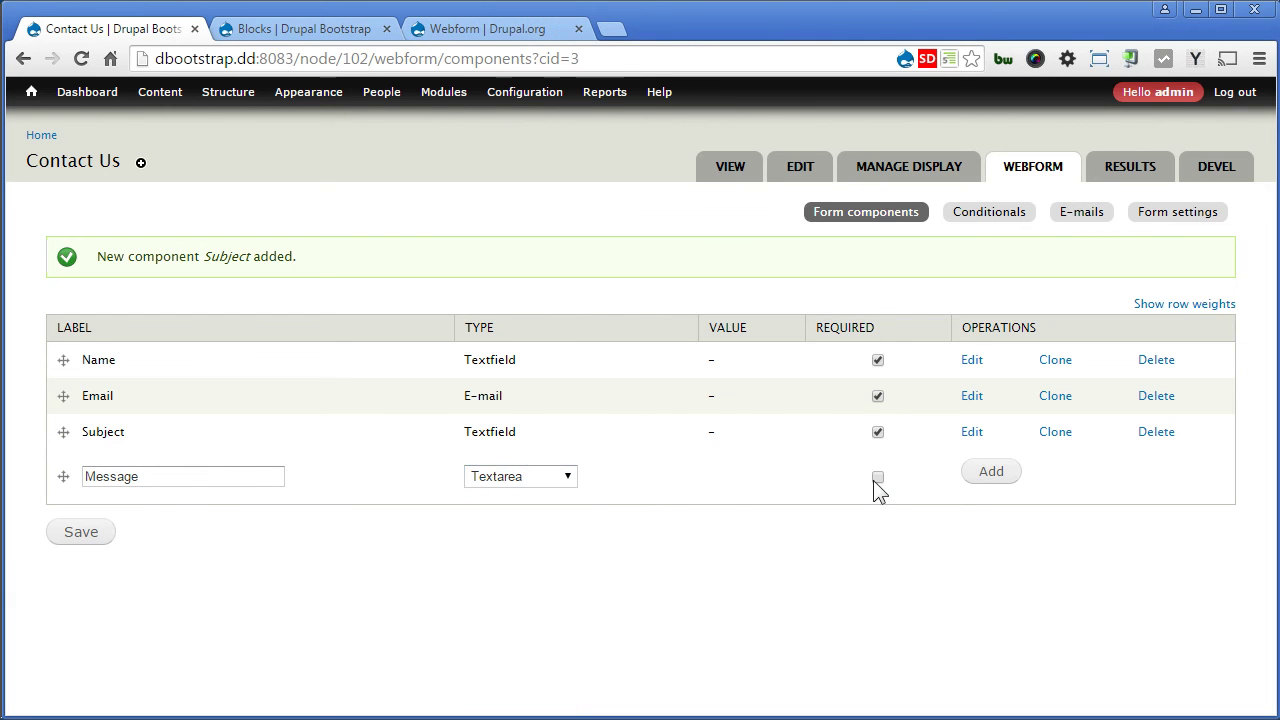
{"action": "left_click", "coordinate": [990, 471]}
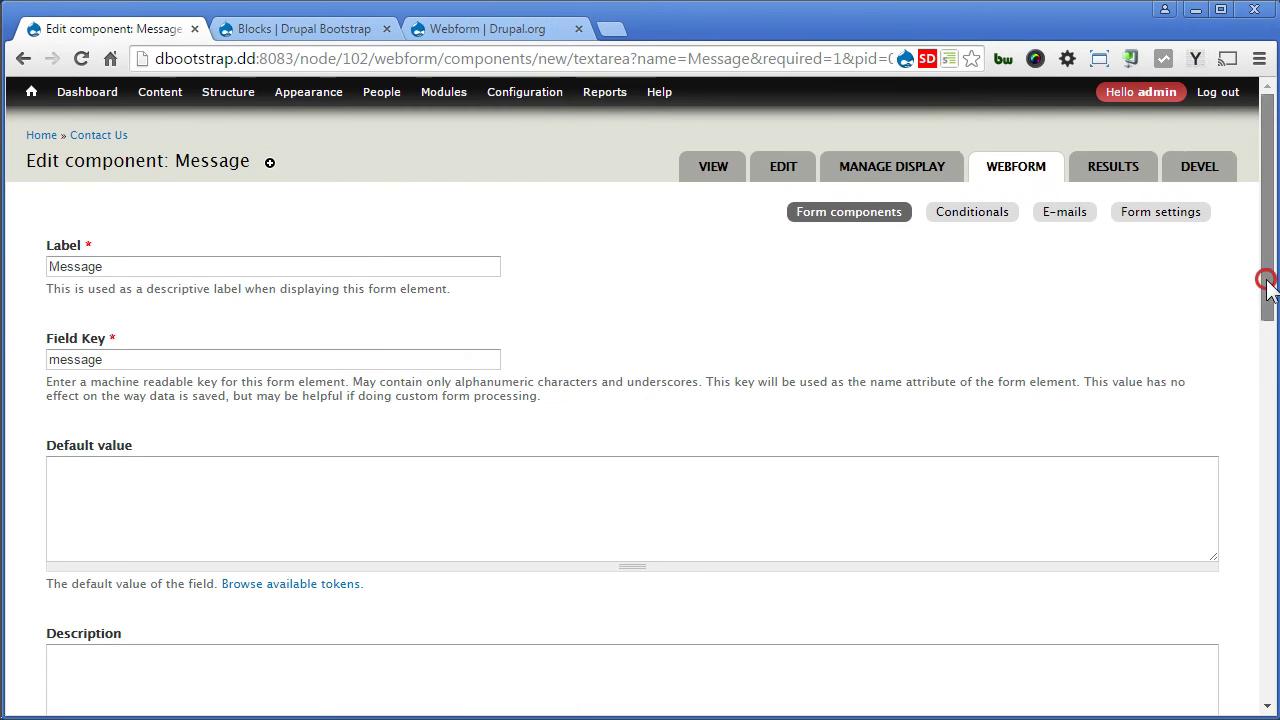
{"action": "left_click_drag", "start_coordinate": [1263, 282], "coordinate": [1270, 675]}
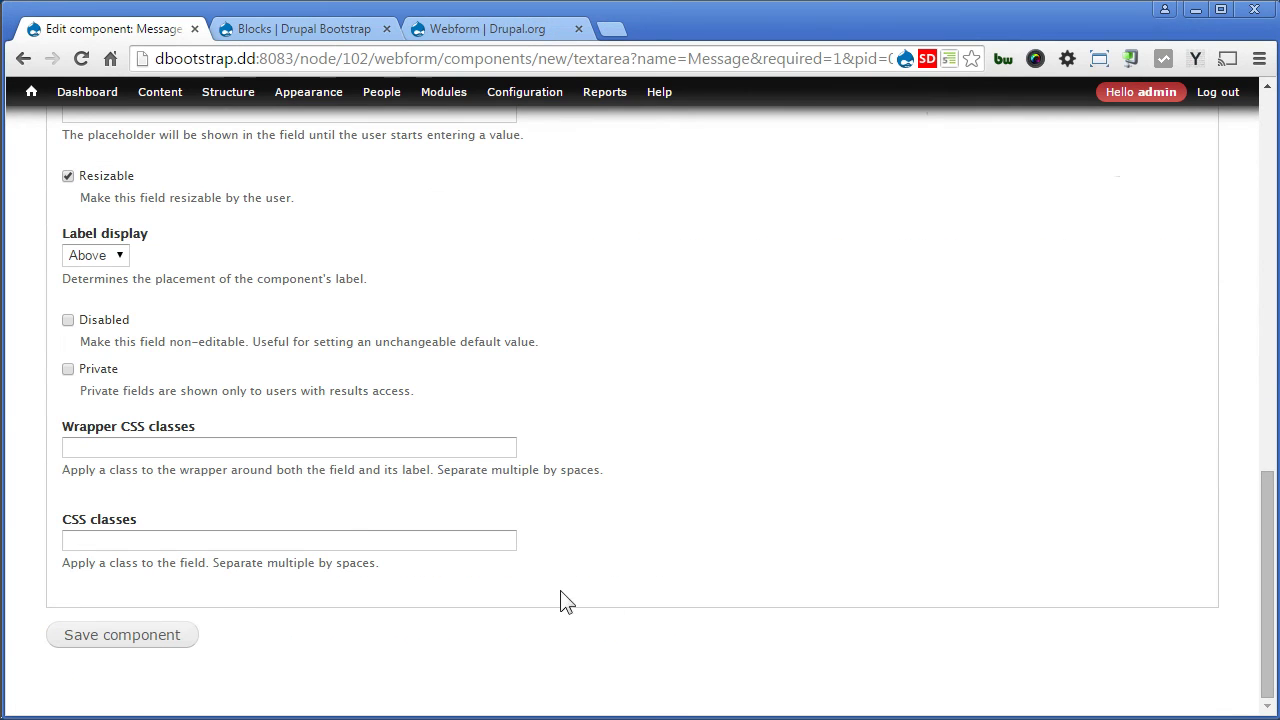
{"action": "left_click", "coordinate": [168, 638]}
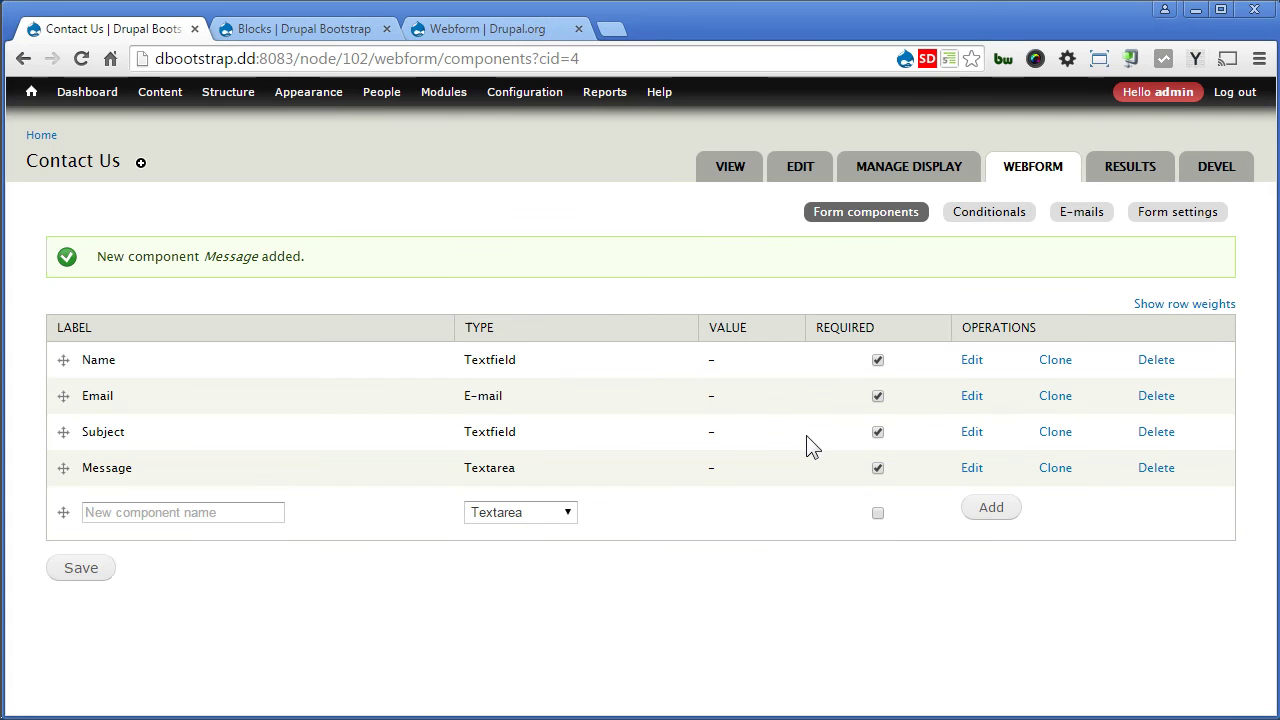
- Set the Body field's label to Hidden in the Webform type's default display and save the display settings
{"action": "left_click", "coordinate": [729, 167]}
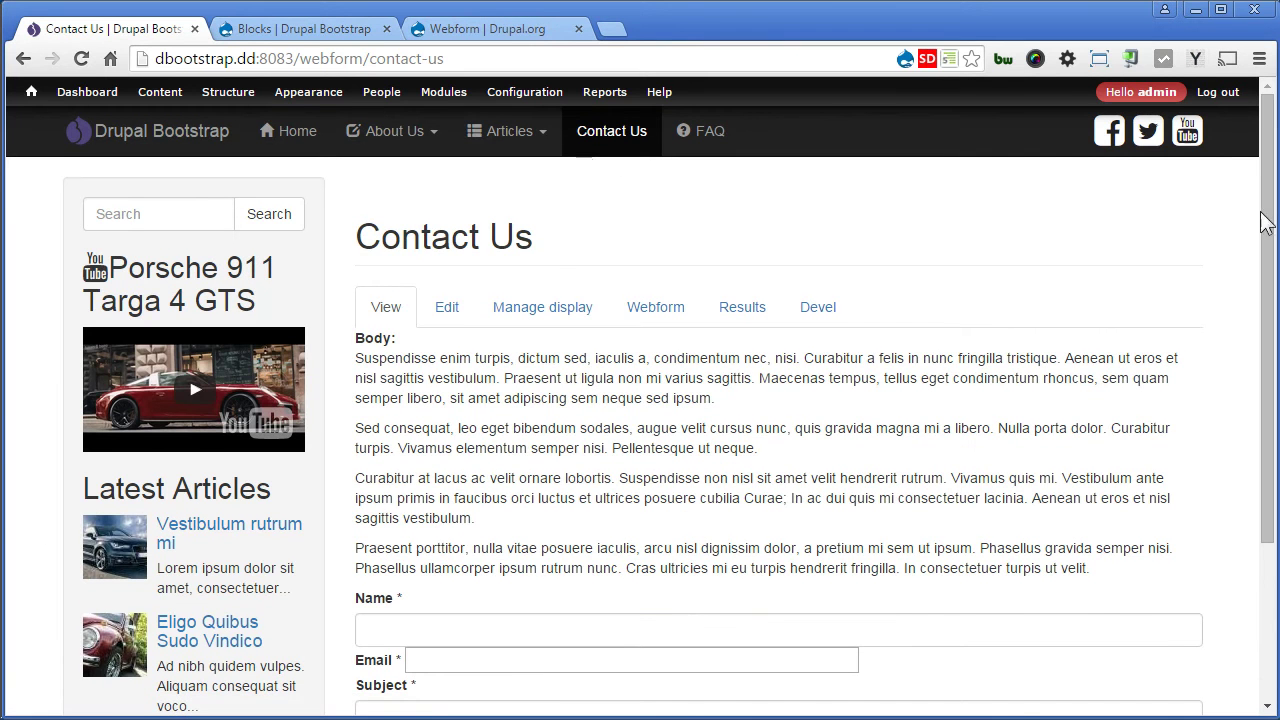
{"action": "scroll", "coordinate": [810, 240], "scroll_direction": "down", "scroll_amount": 3}
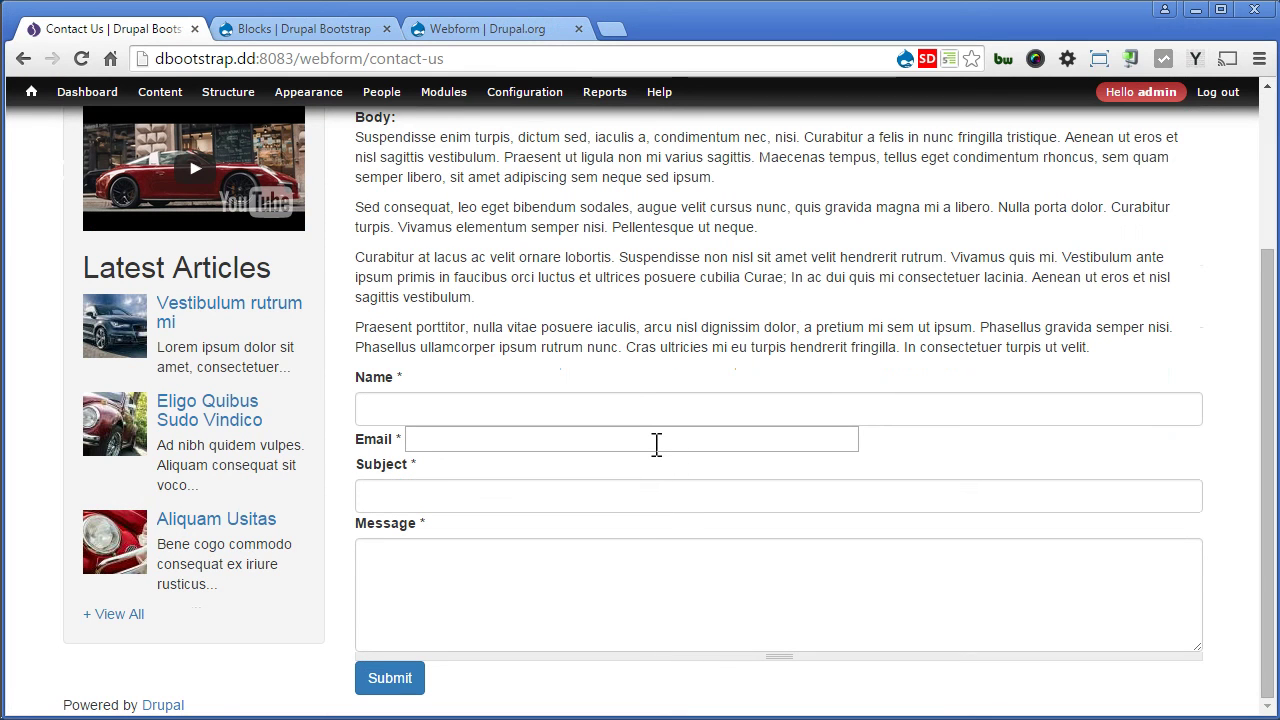
{"action": "scroll", "coordinate": [656, 444], "scroll_direction": "up", "scroll_amount": 1}
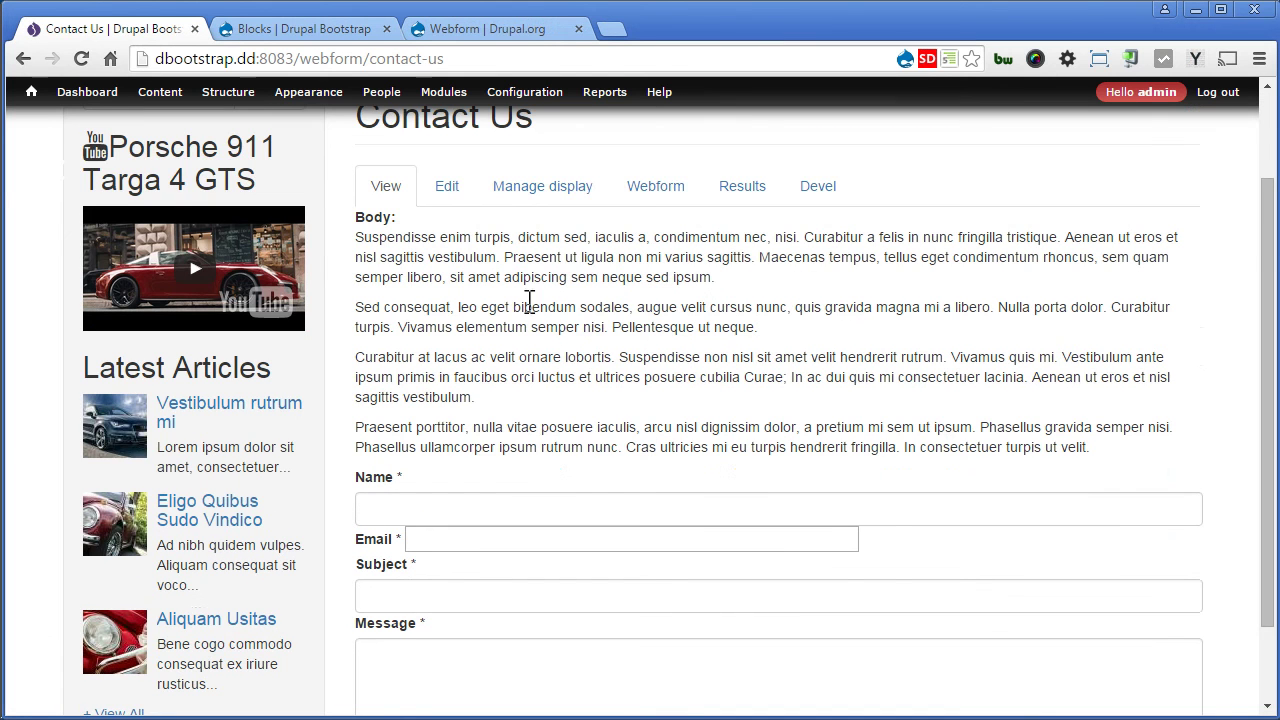
{"action": "scroll", "coordinate": [563, 310], "scroll_direction": "up", "scroll_amount": 1}
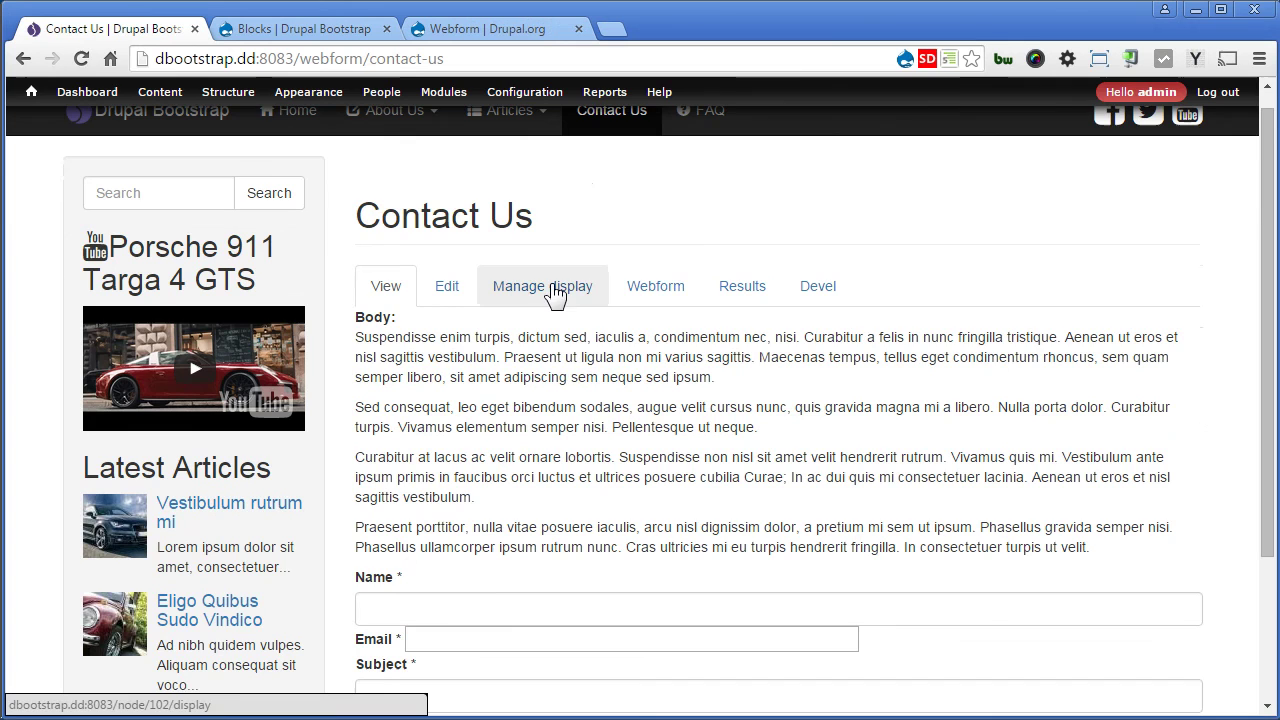
{"action": "left_click", "coordinate": [548, 285]}
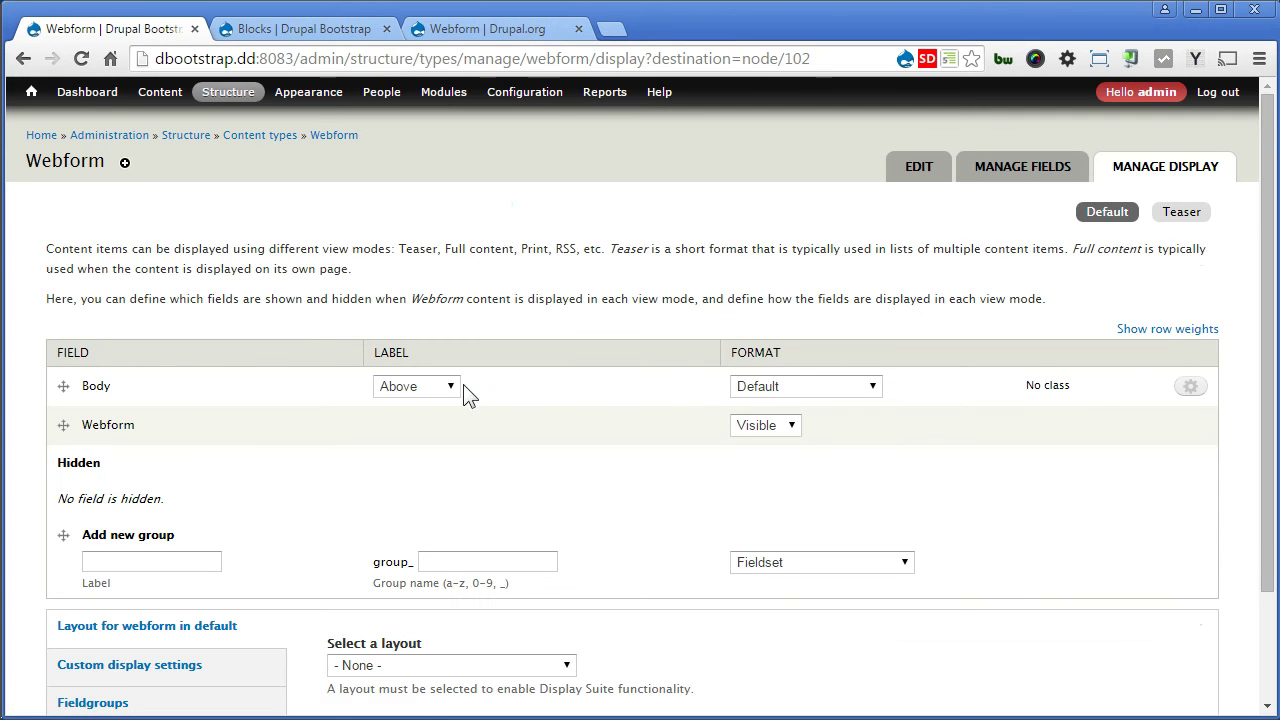
{"action": "left_click", "coordinate": [440, 388]}
{"action": "left_click", "coordinate": [425, 440]}
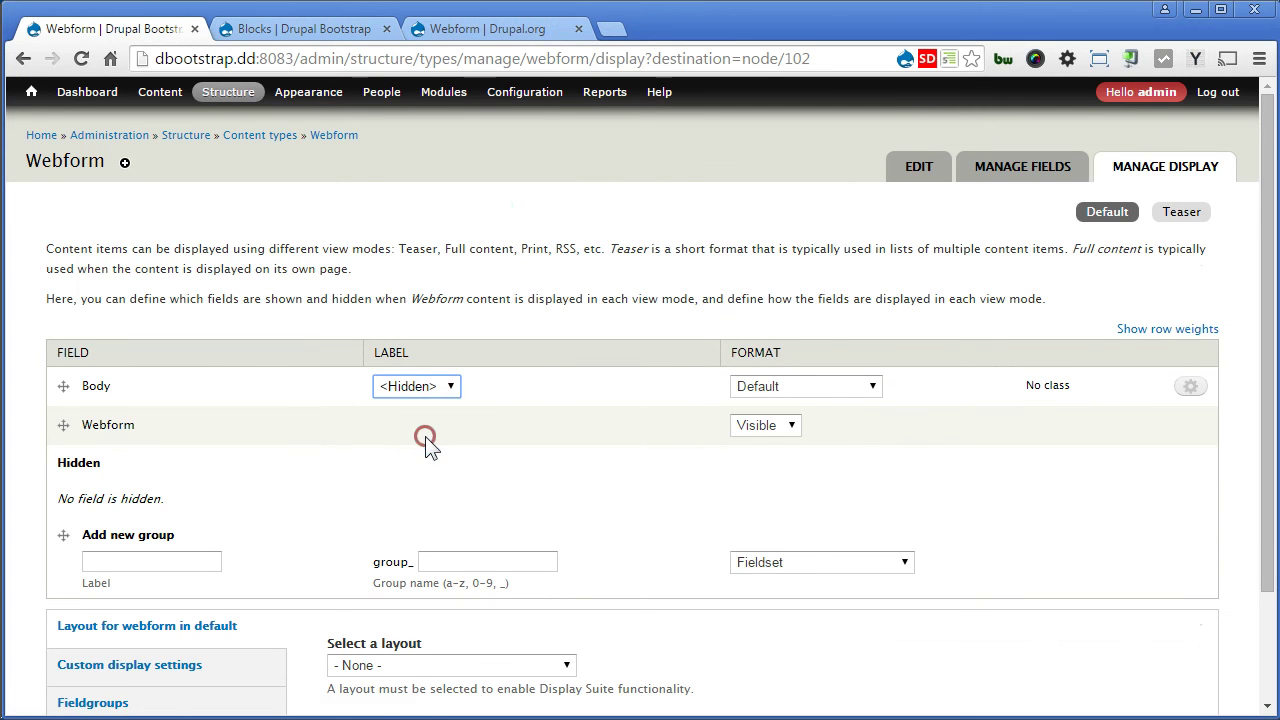
{"action": "left_click", "coordinate": [489, 478]}
{"action": "scroll", "coordinate": [494, 484], "scroll_direction": "down", "scroll_amount": 2}
{"action": "left_click", "coordinate": [72, 638]}
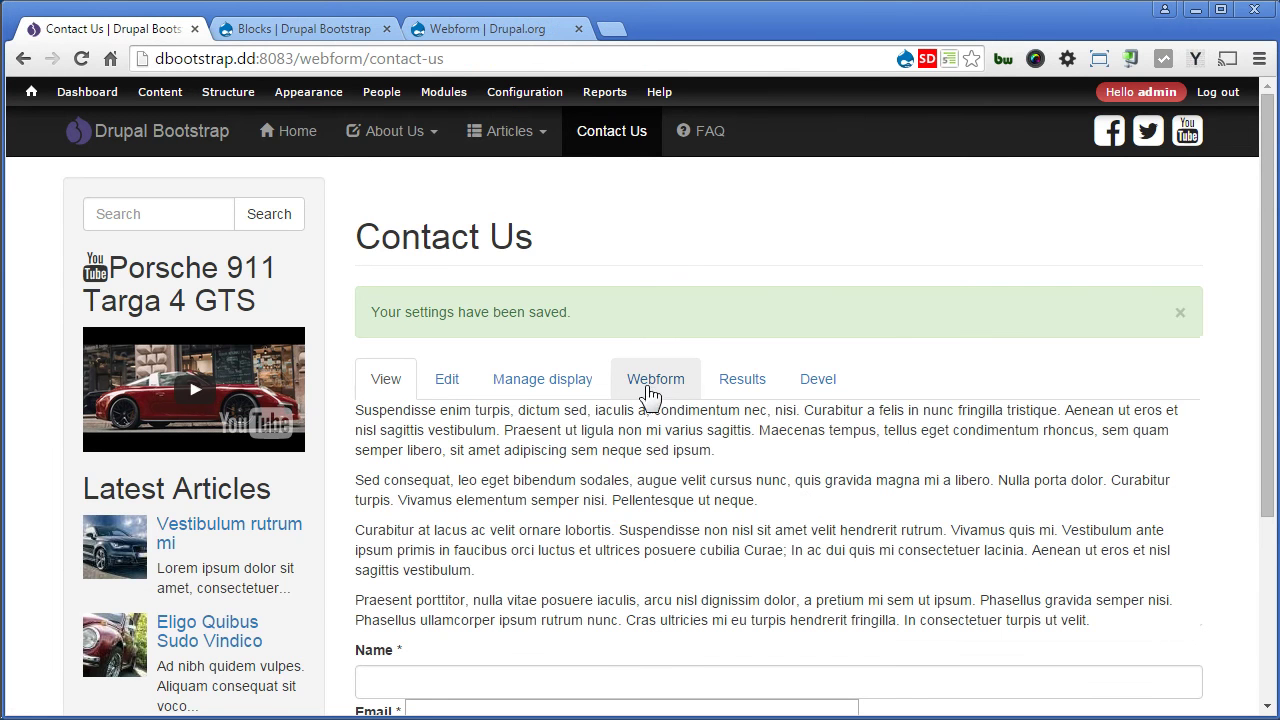
- Apply Bootstrap's form control CSS class to the webform's Email field and save the component
{"action": "left_click", "coordinate": [654, 376]}
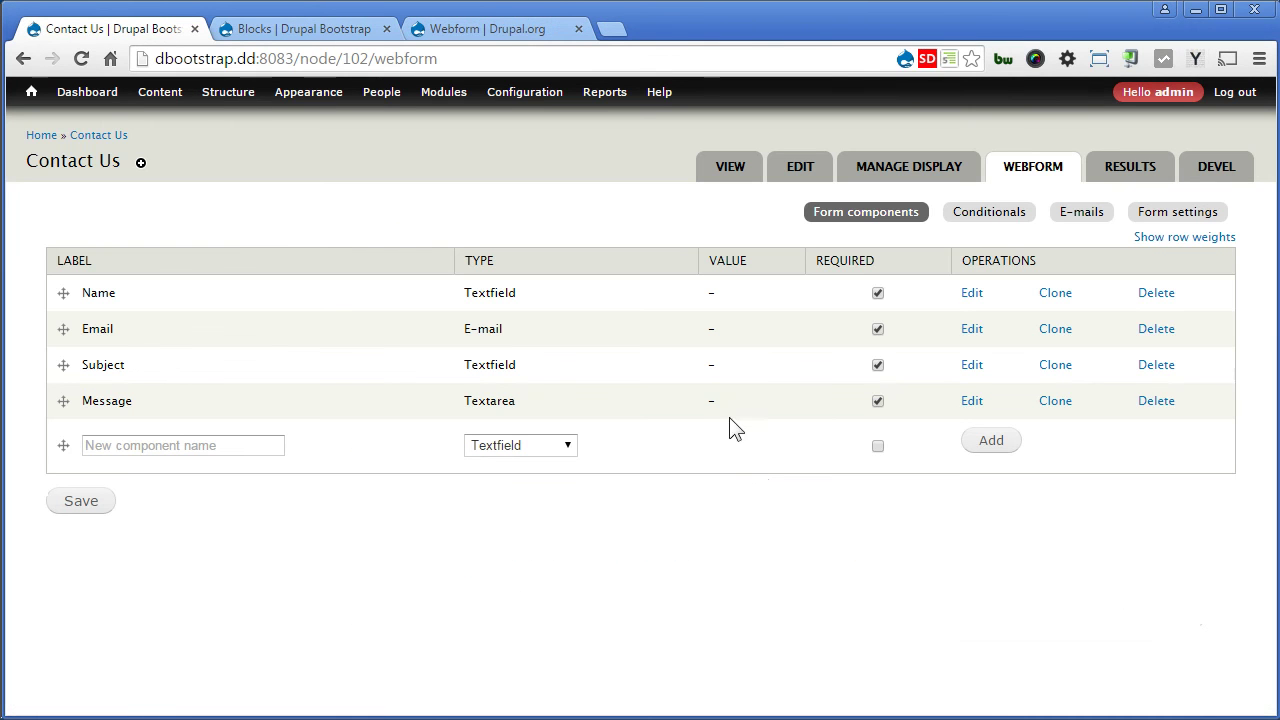
{"action": "left_click", "coordinate": [971, 329]}
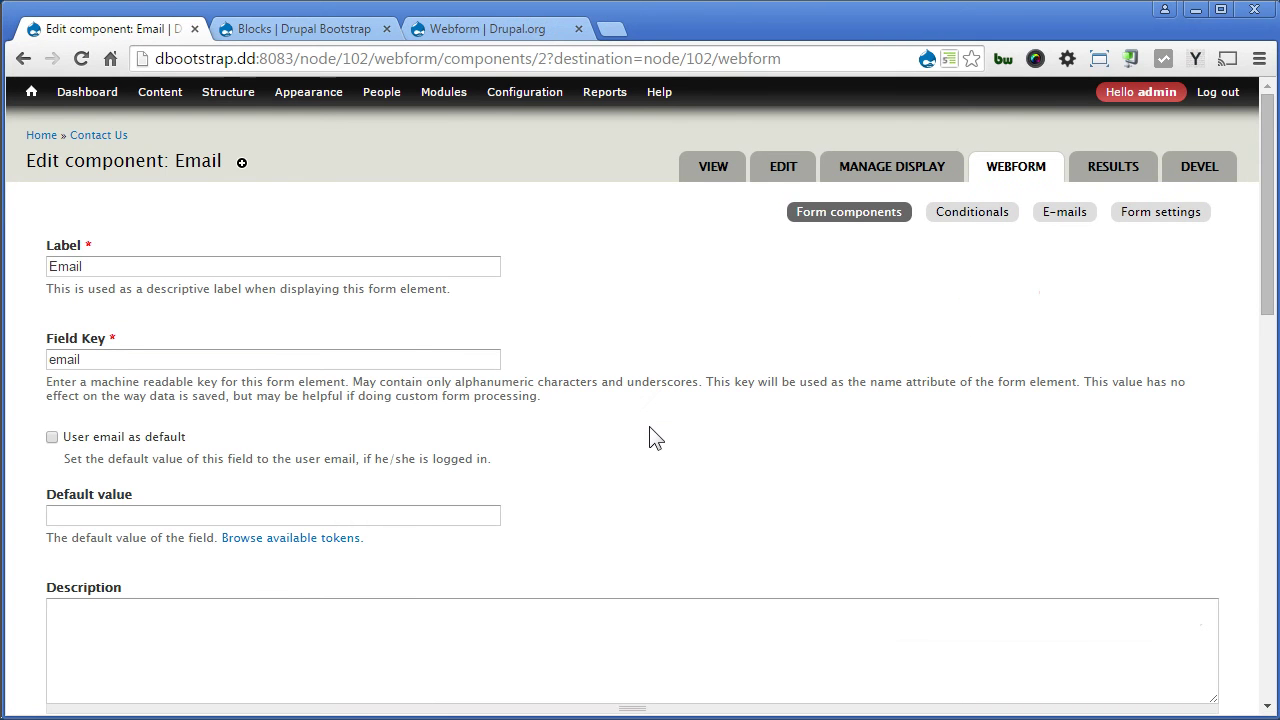
{"action": "left_click_drag", "start_coordinate": [1266, 285], "coordinate": [1266, 667]}
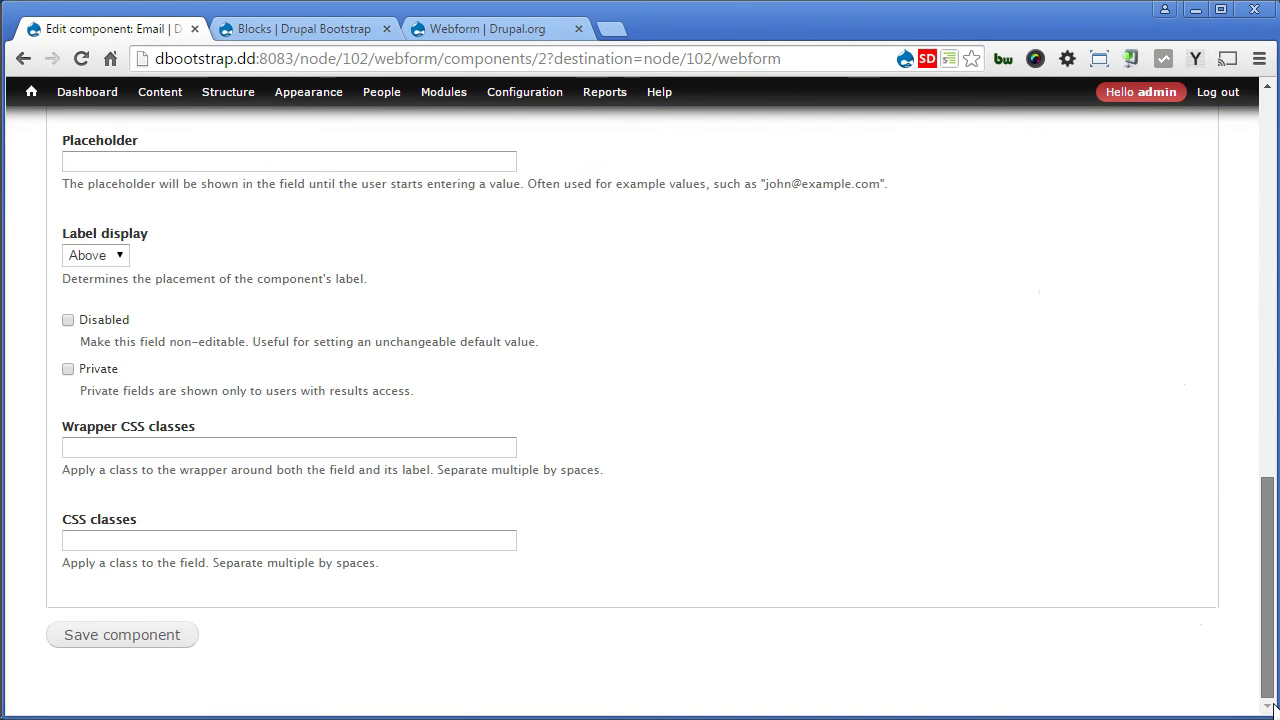
{"action": "left_click", "coordinate": [478, 540]}
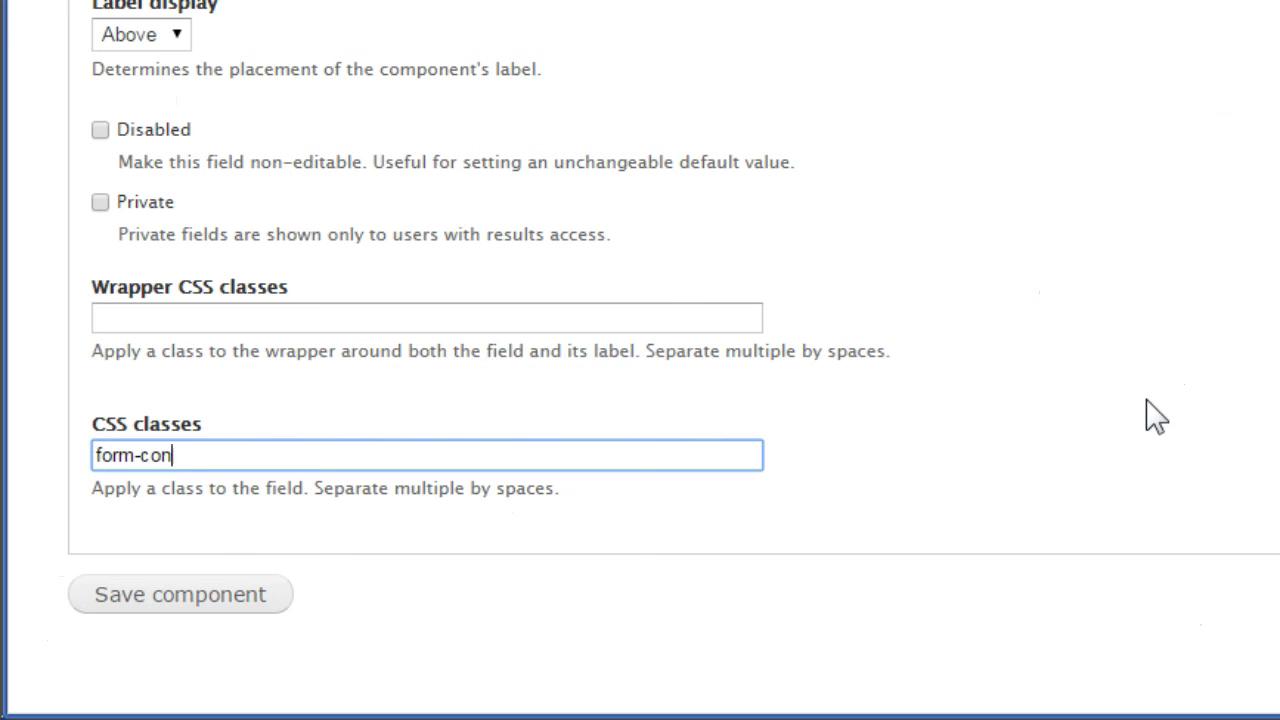
{"action": "left_click", "coordinate": [262, 597]}
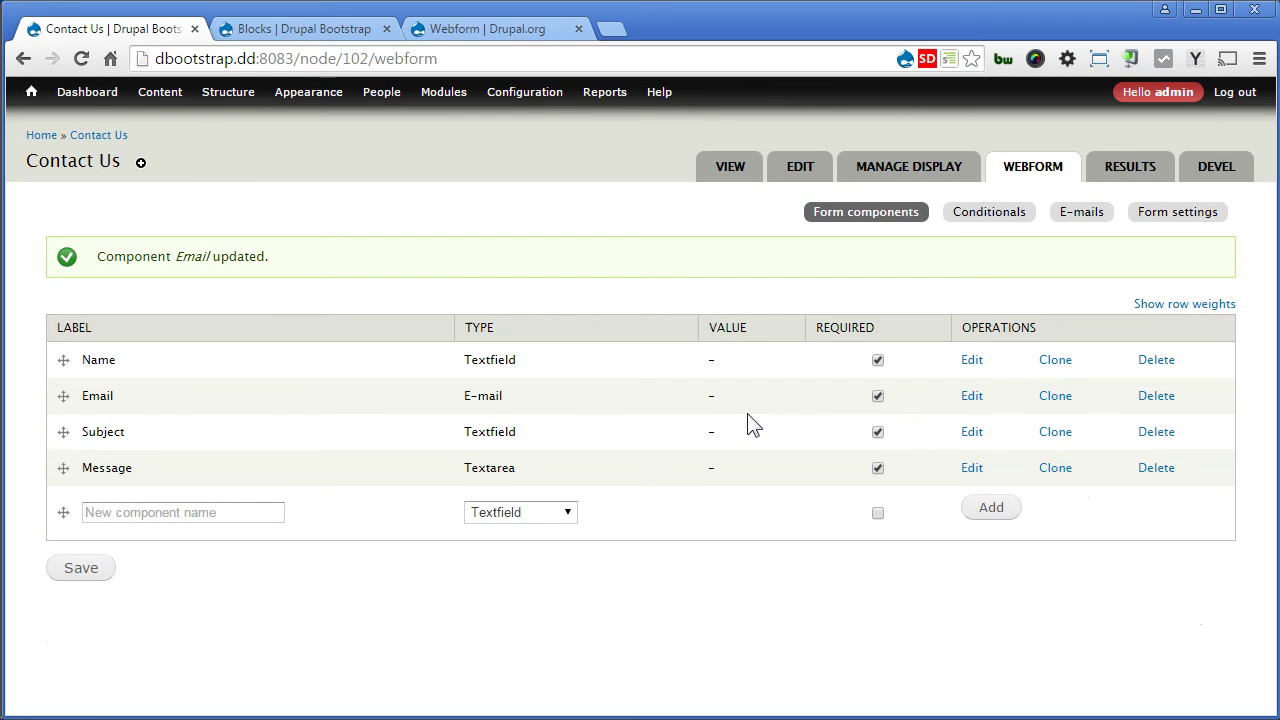
- View the Contact Us page and check the Email field's styling against the other form fields
{"action": "left_click", "coordinate": [730, 166]}
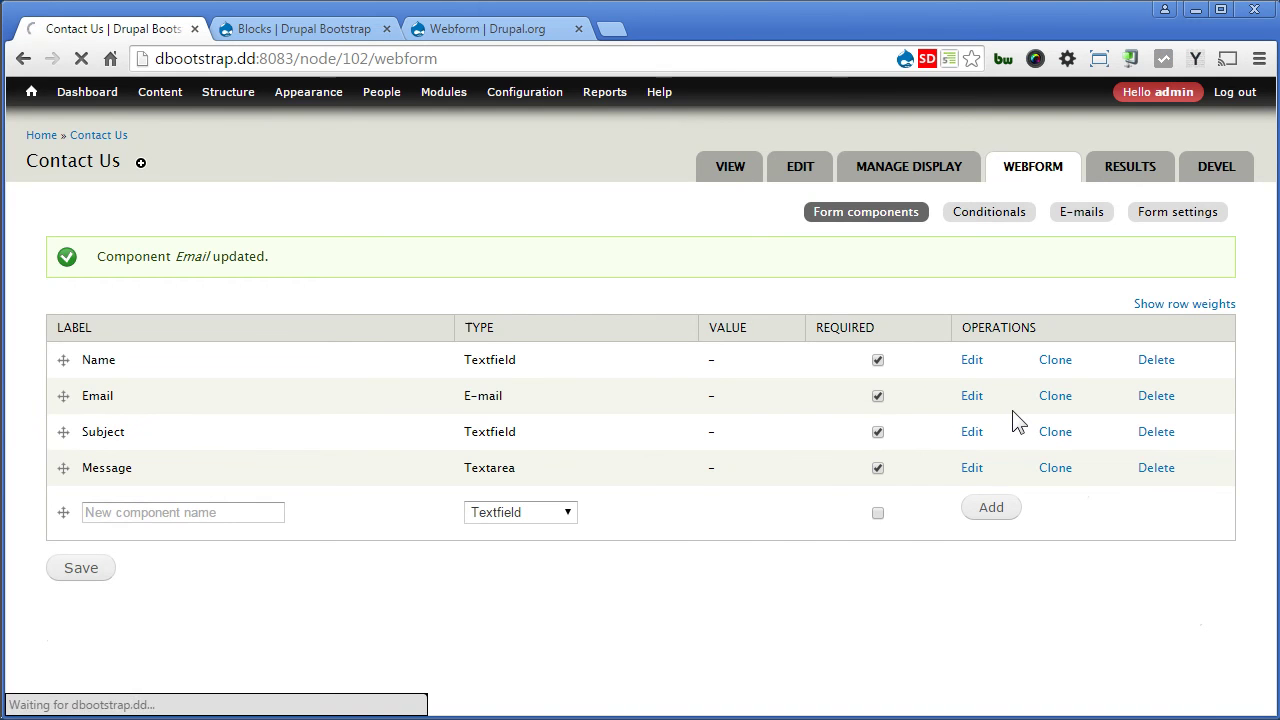
{"action": "scroll", "coordinate": [1018, 420], "scroll_direction": "down", "scroll_amount": 3}
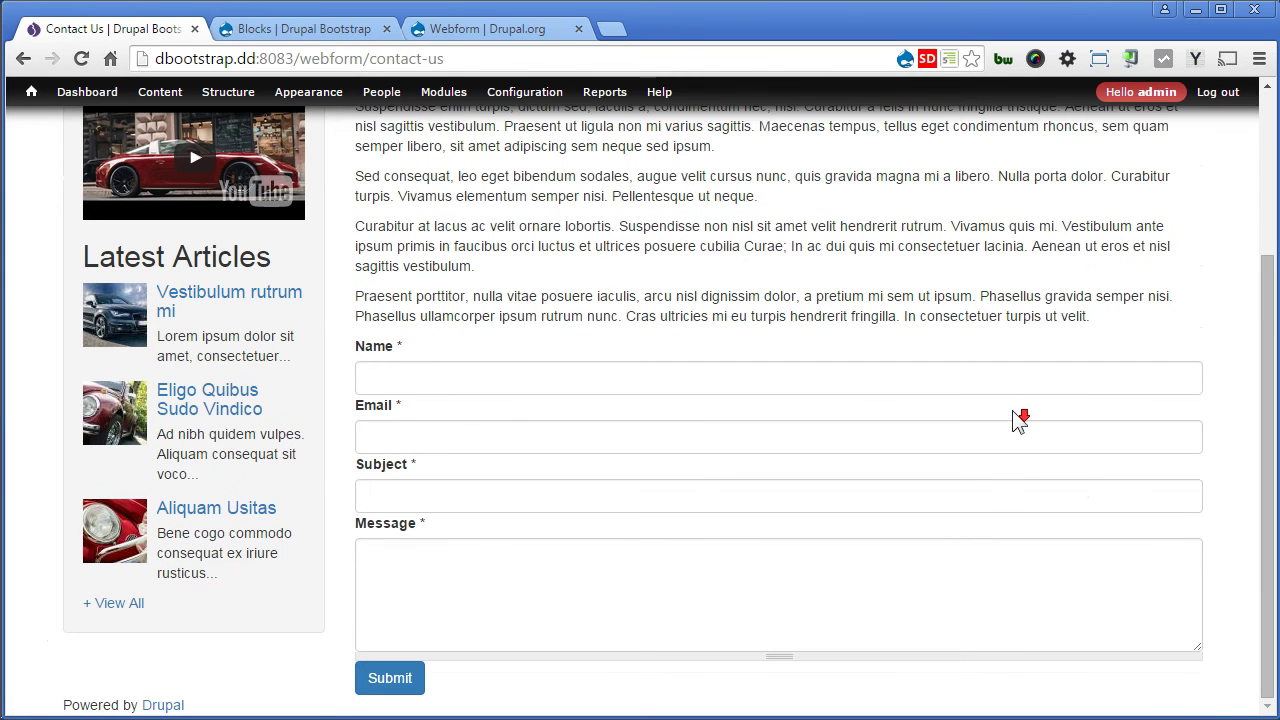
{"action": "left_click", "coordinate": [702, 436]}
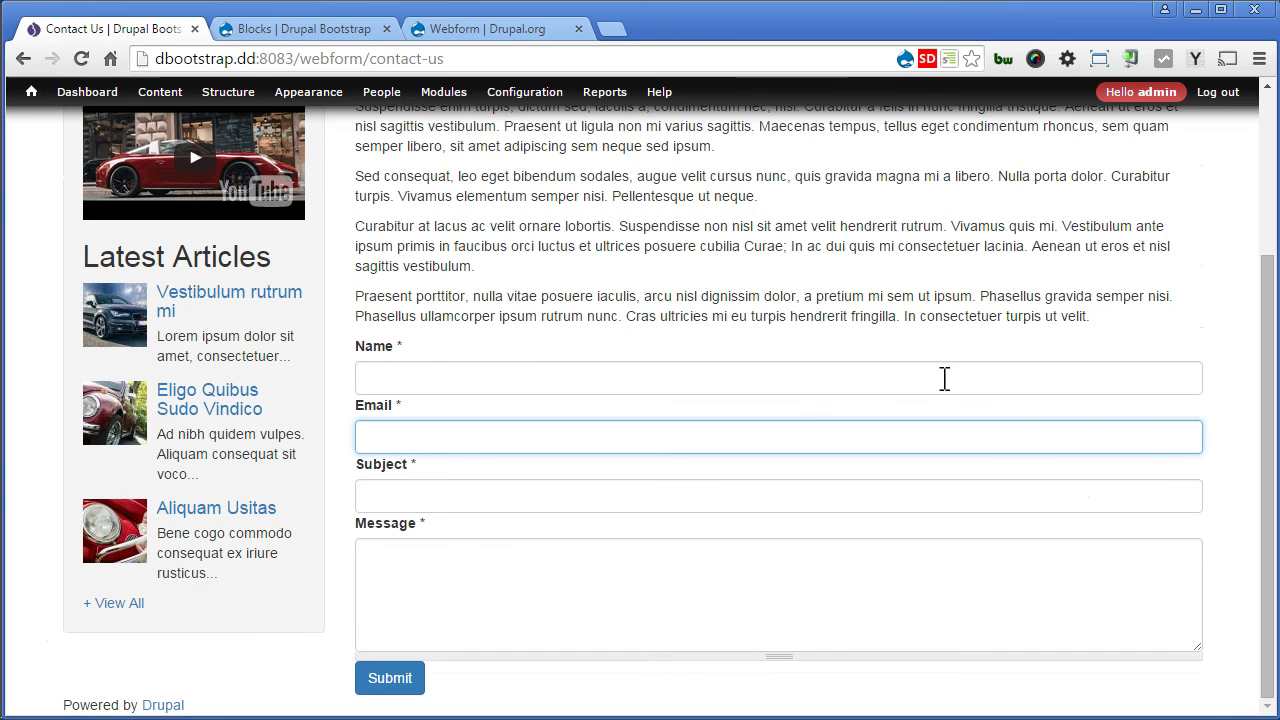
{"action": "left_click", "coordinate": [962, 350]}
{"action": "scroll", "coordinate": [962, 350], "scroll_direction": "up", "scroll_amount": 3}
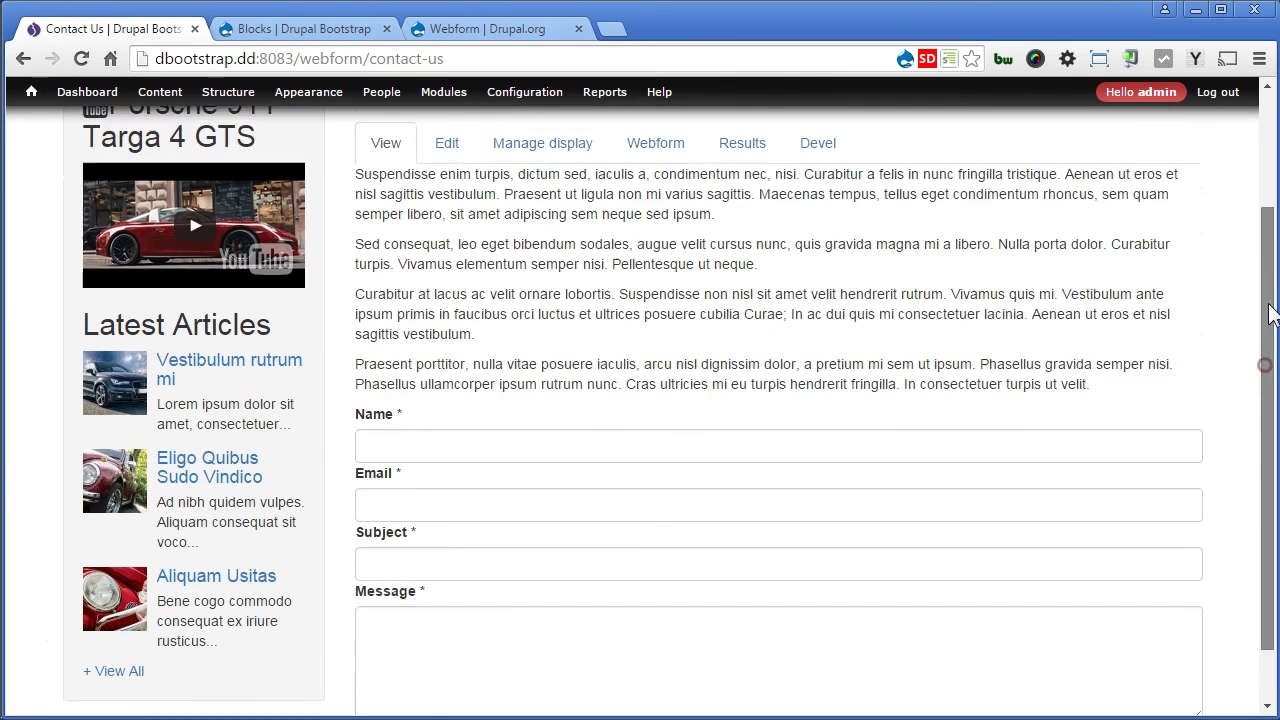